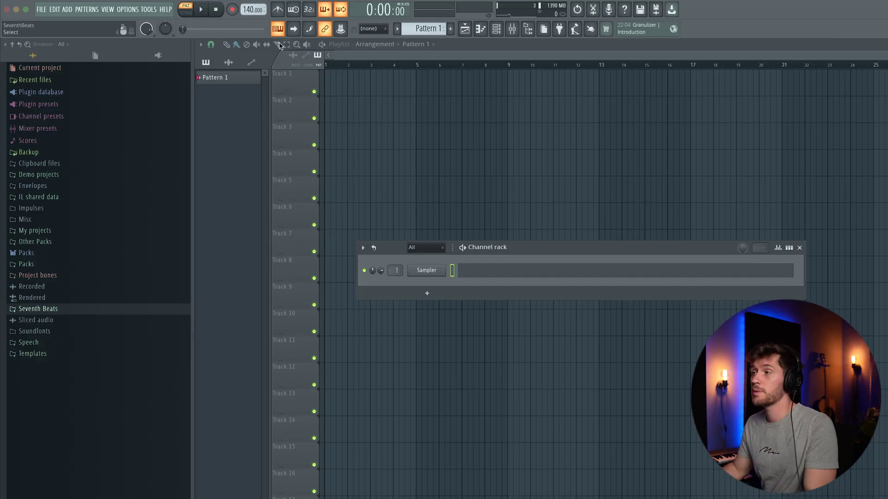
Set the tempo to 100 BPM and insert Kontakt on the first Sampler channel
right_click(248, 9)
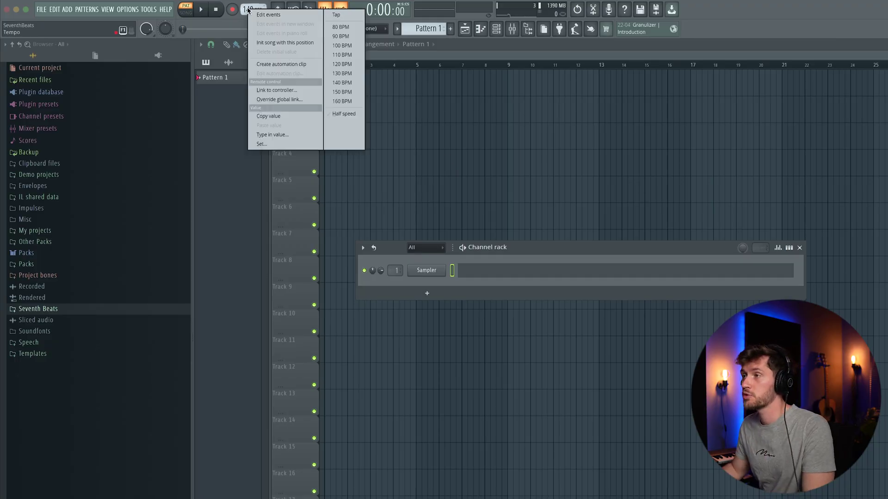
left_click(345, 45)
right_click(443, 268)
mouse_move(470, 345)
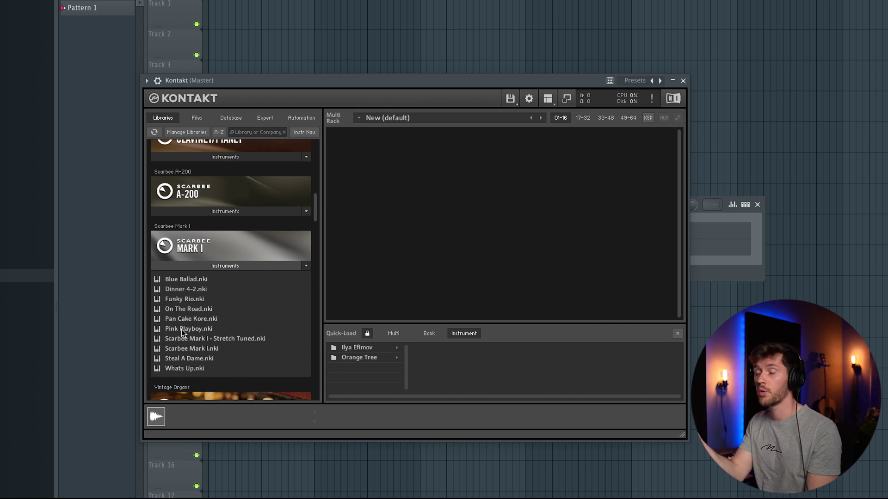
Load Scarbee Mark I Pink Playboy.nki into Kontakt's Multi Rack
left_click(181, 329)
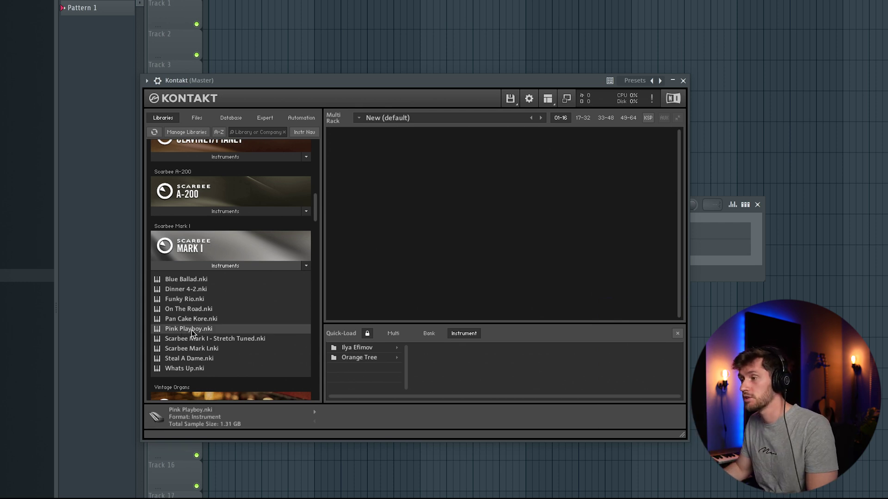
left_click_drag(397, 259, 397, 261)
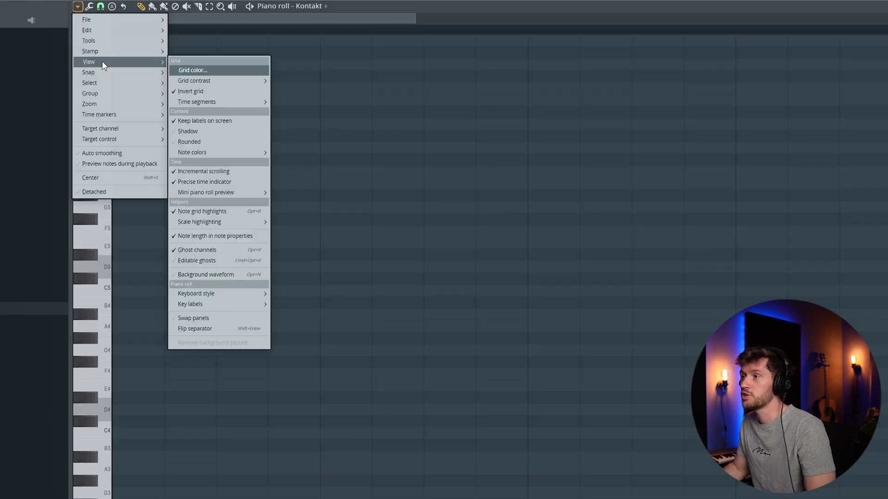
mouse_move(213, 222)
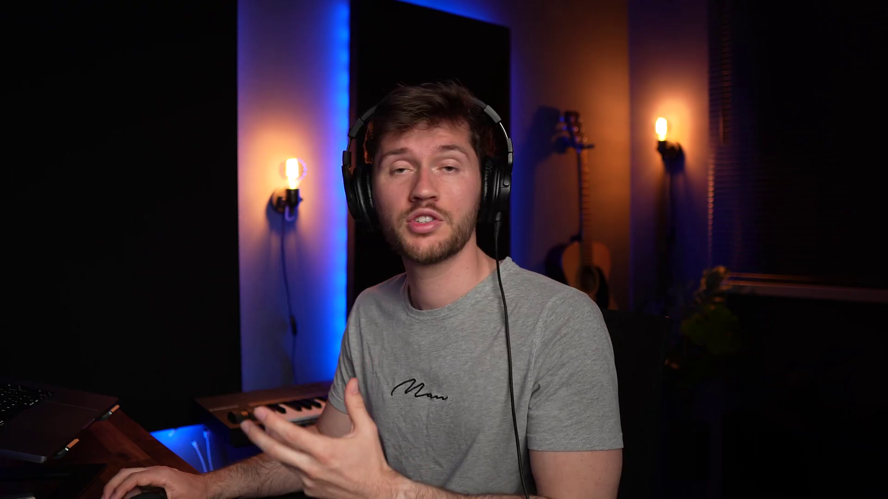
Stretch the B4 and G#4 chord notes to bar 3, then duplicate the chords with Ctrl+B
key("space")
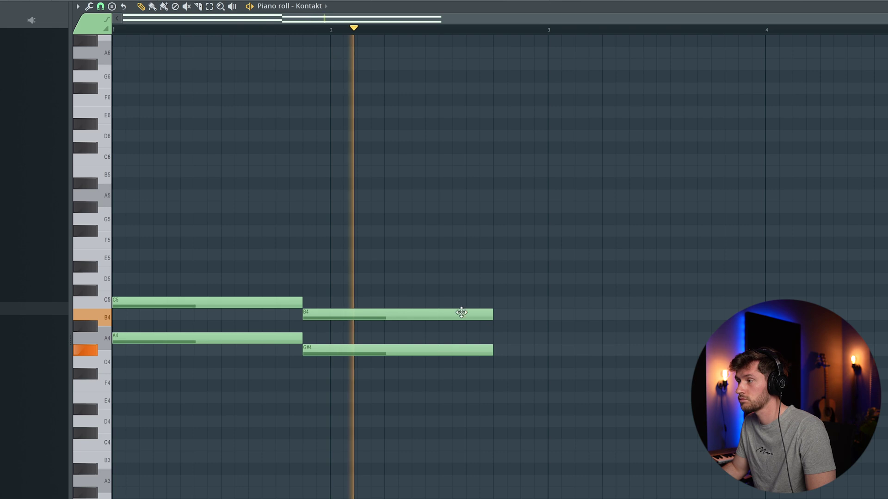
key("space")
left_click_drag(408, 295, 483, 365)
key("space")
left_click_drag(493, 314, 548, 314)
left_click_drag(209, 250, 504, 402)
key("ctrl+b")
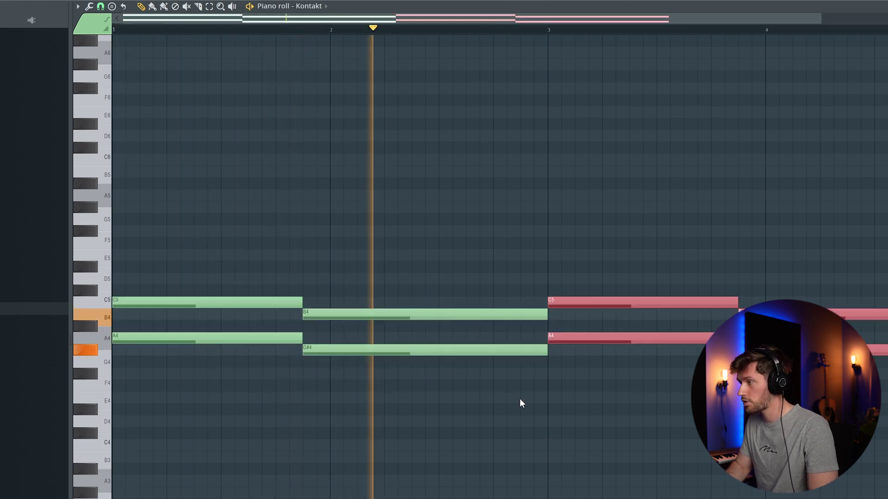
Add a short A4 note and shorten the second C5 and second-bar A4 notes
left_click(264, 344)
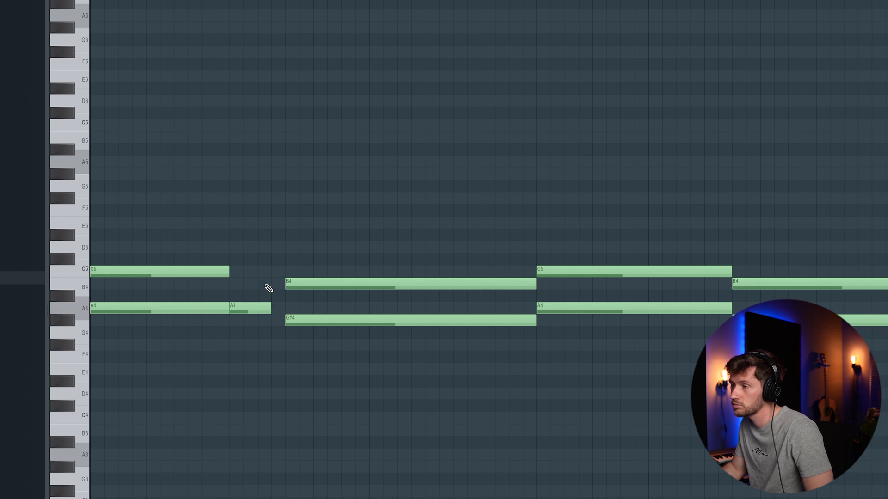
key("space")
left_click_drag(299, 270, 273, 271)
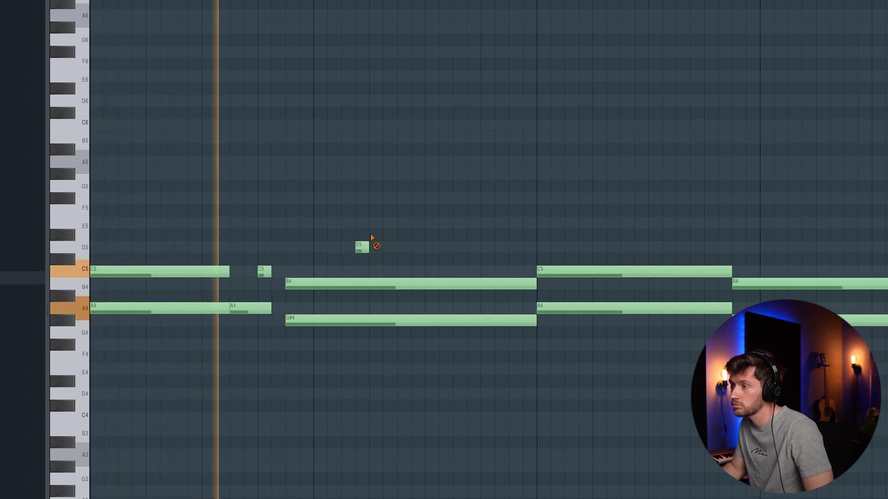
left_click_drag(718, 262, 690, 273)
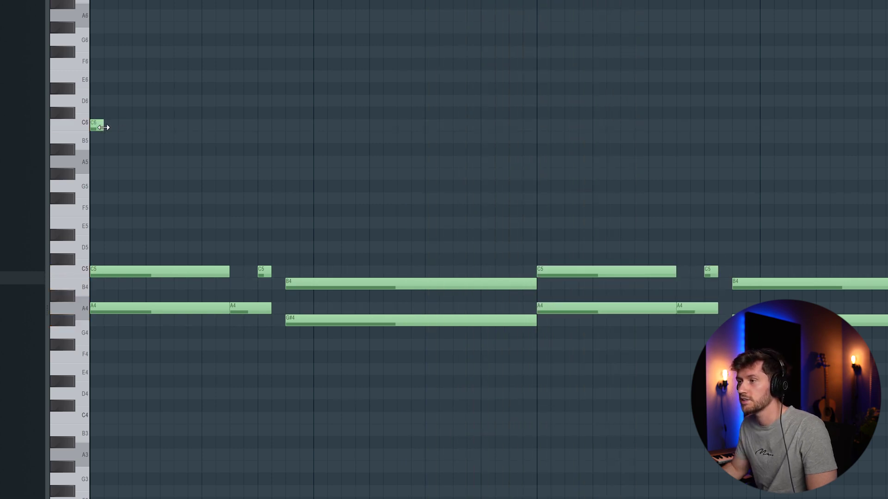
Add a C6 top note, shorten F5, and place an E5 note right after it
left_click(542, 125)
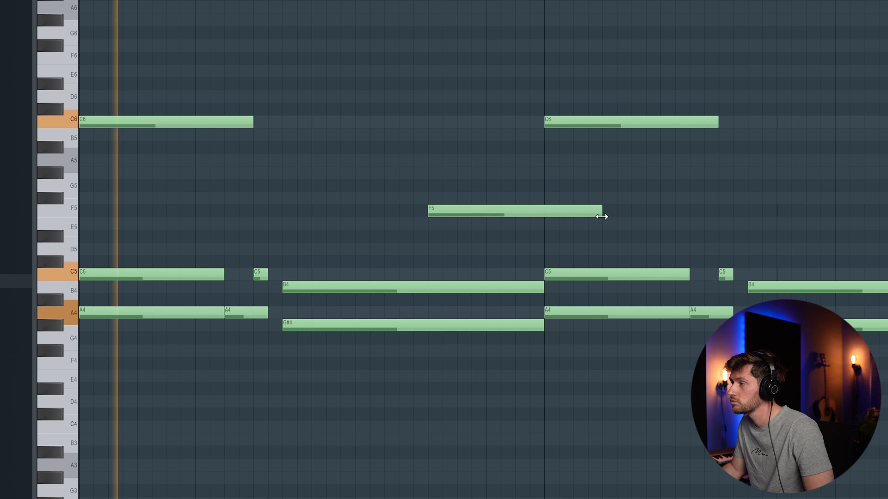
left_click_drag(602, 212, 489, 213)
left_click(495, 224)
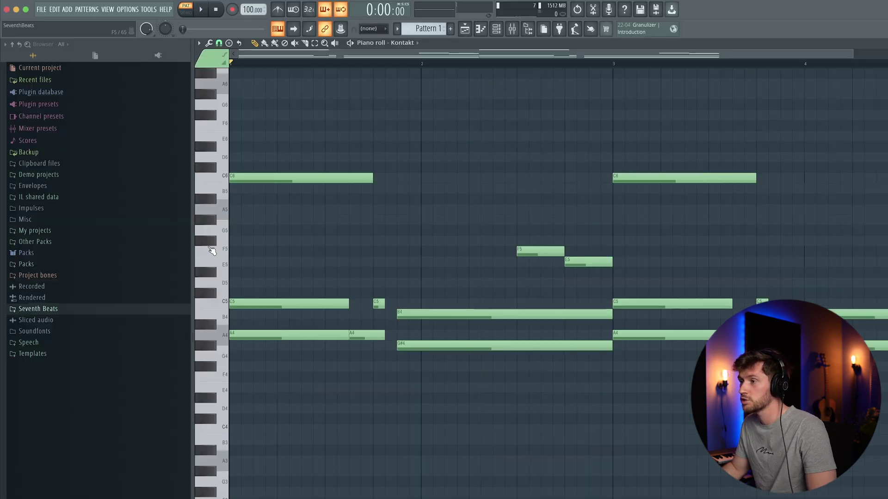
left_click_drag(219, 246, 224, 265)
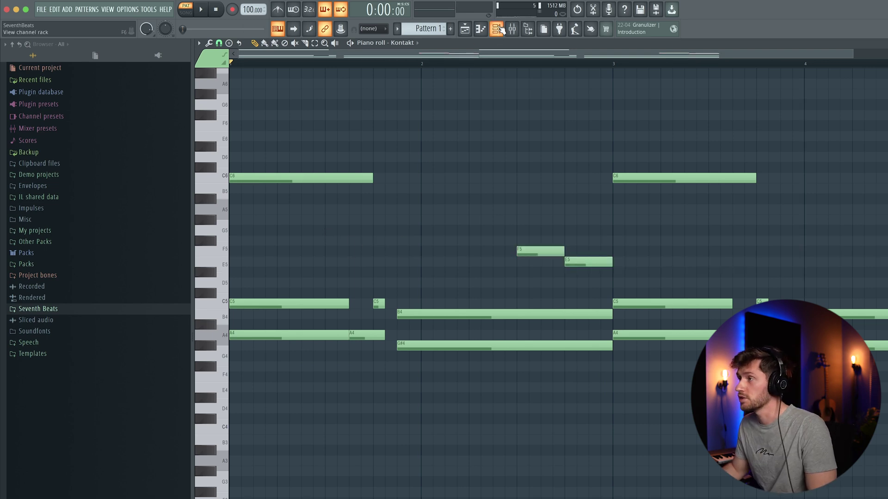
scroll(513, 349, "down", 3)
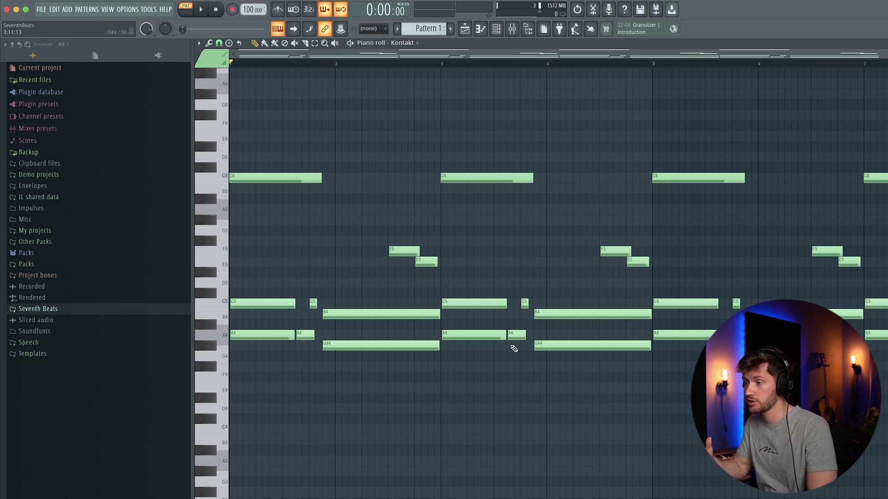
key("space")
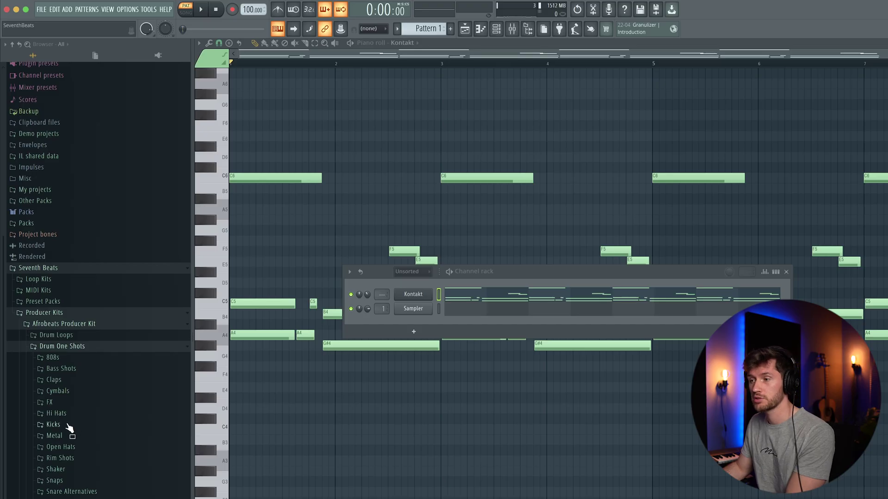
Load KICK_MIGO onto the Sampler channel and add SNARE_ALTERNATIVE_22 to the channel rack
left_click(67, 424)
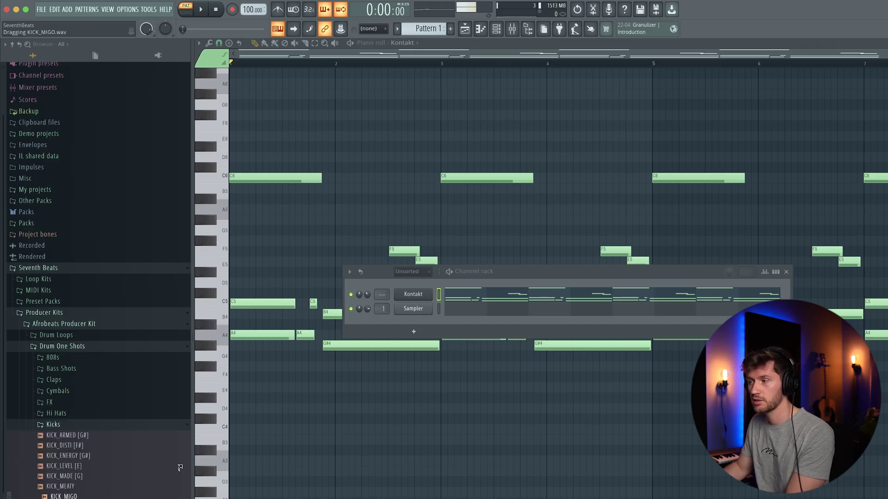
left_click_drag(410, 313, 413, 310)
left_click(65, 425)
left_click(72, 492)
scroll(116, 476, "down", 5)
left_click_drag(115, 472, 412, 324)
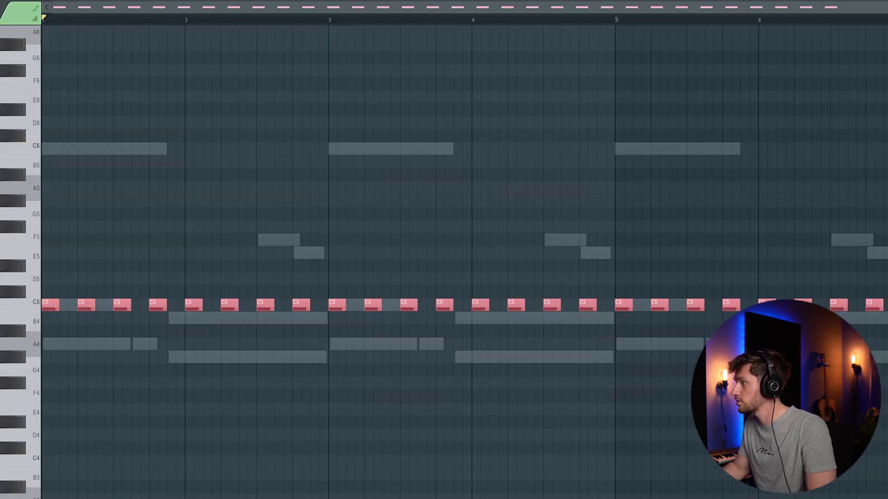
Write three F5 snare notes and repeat the group across the bars with Ctrl+B
left_click(402, 237, "ctrl")
key("F6")
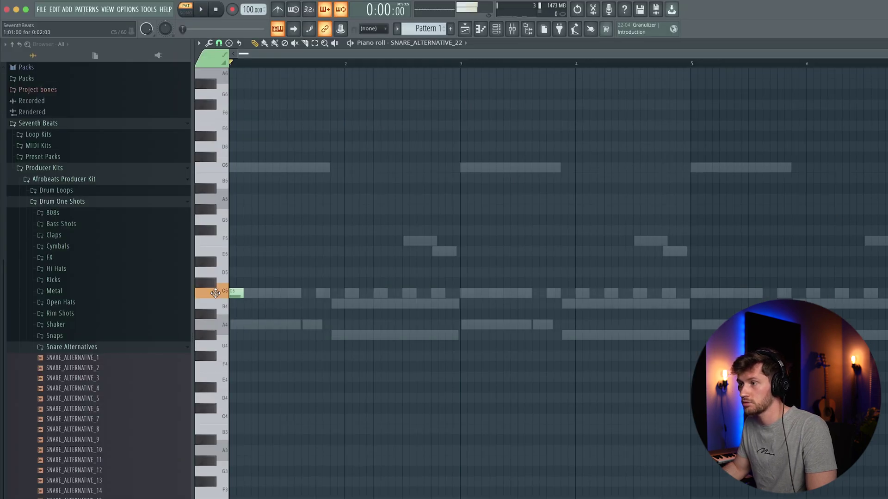
left_click_drag(215, 294, 222, 237)
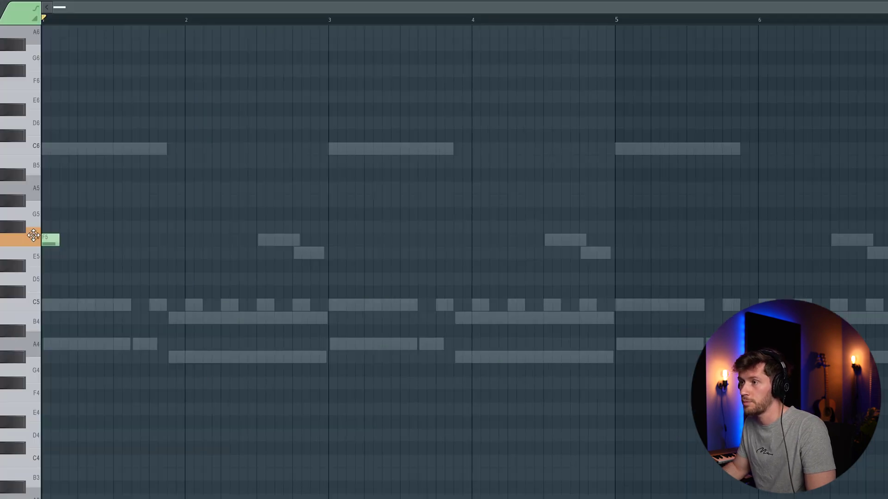
left_click(68, 238)
left_click(97, 239)
key("ctrl+b")
key("ctrl+b")
key("ctrl+b")
key("ctrl+b")
key("ctrl+b")
key("ctrl+b")
key("ctrl+b")
key("ctrl+b")
key("ctrl+b")
key("ctrl+b")
key("ctrl+b")
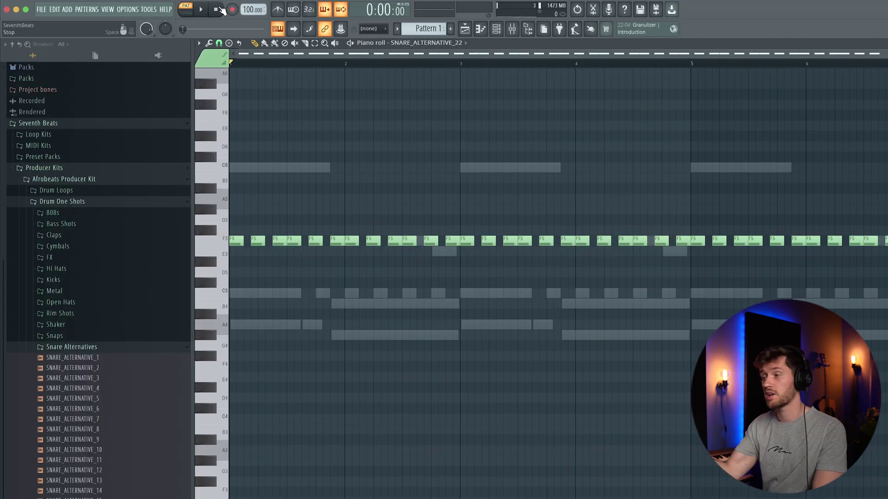
Raise the SNARE_ALTERNATIVE_22 OUT knob to shorten its tail, then move Pattern 1 onto Track 1
key("space")
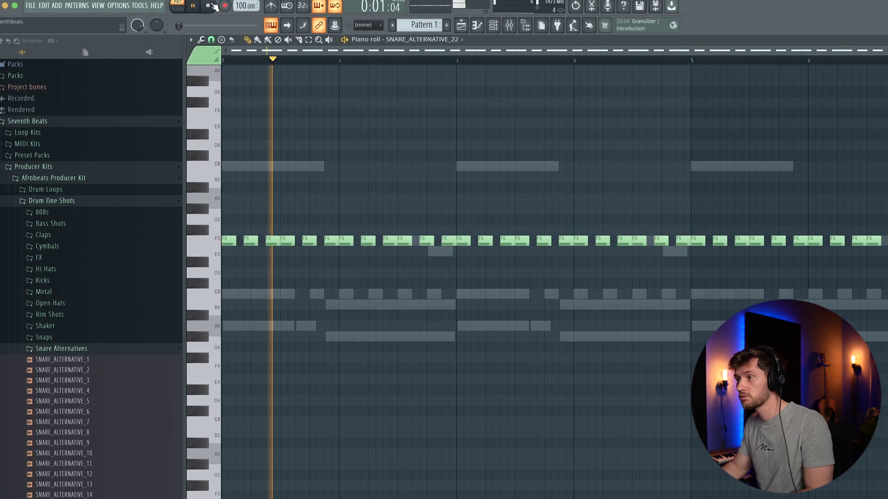
left_click(476, 24)
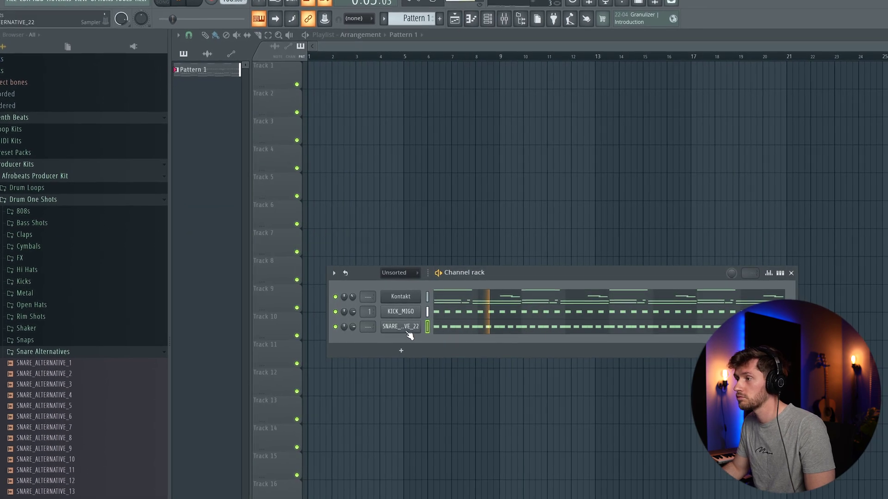
left_click(404, 327)
left_click_drag(393, 195, 393, 184)
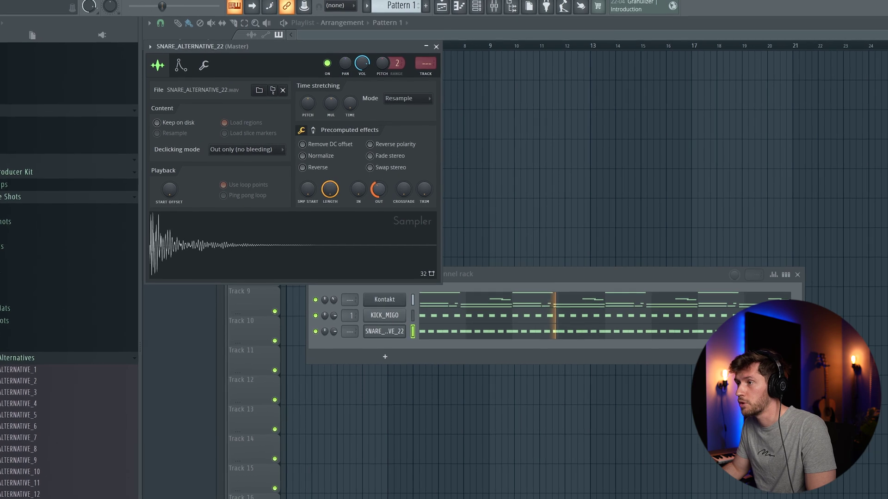
left_click(435, 45)
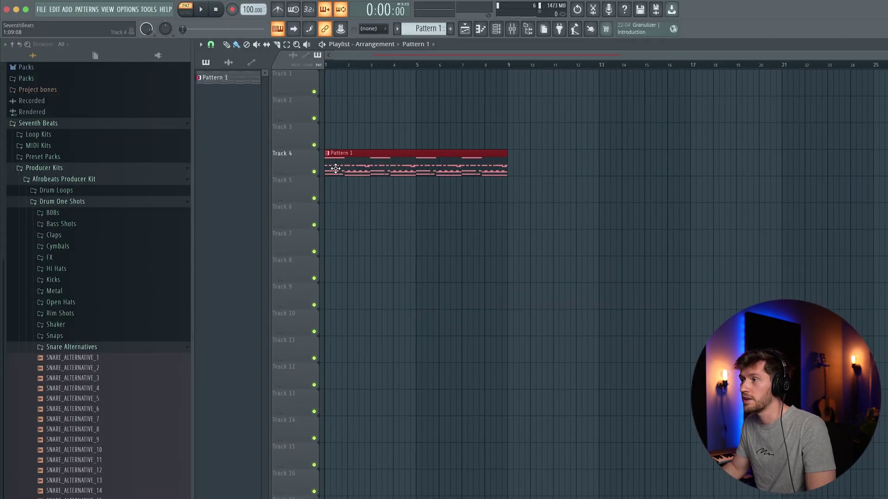
left_click_drag(334, 169, 325, 69)
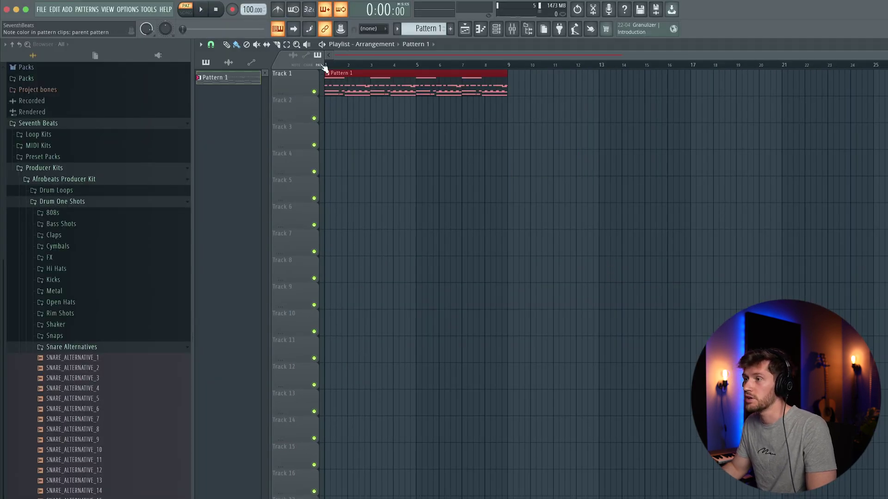
Drag SHAKERLOOP_7TH from Drum Loops > Shaker Loops onto Track 5 at bar 1
left_click(72, 346)
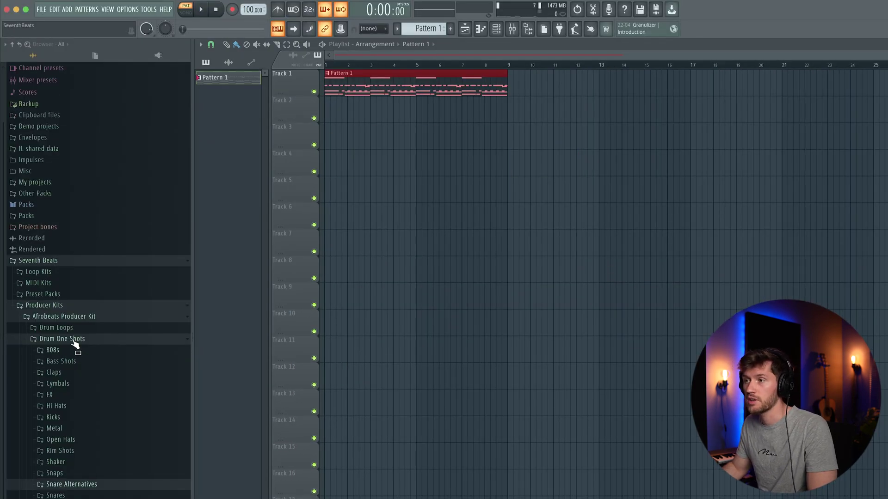
left_click(51, 328)
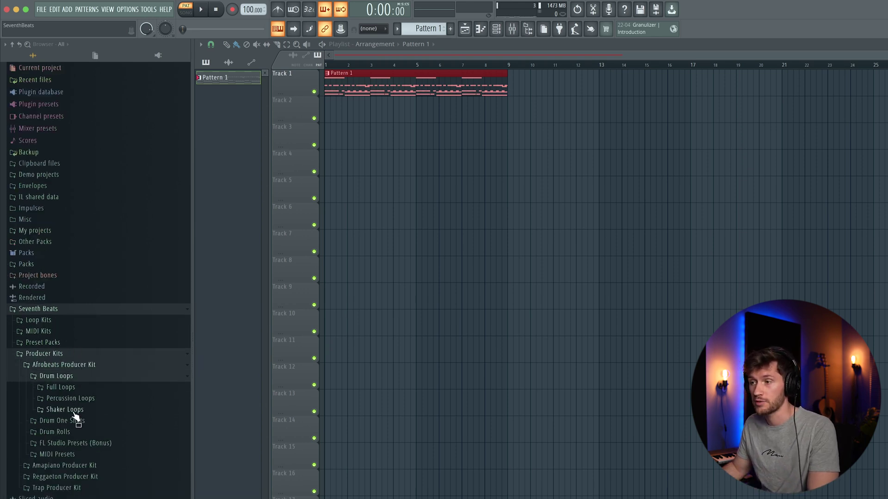
left_click(65, 410)
left_click_drag(451, 255, 375, 183)
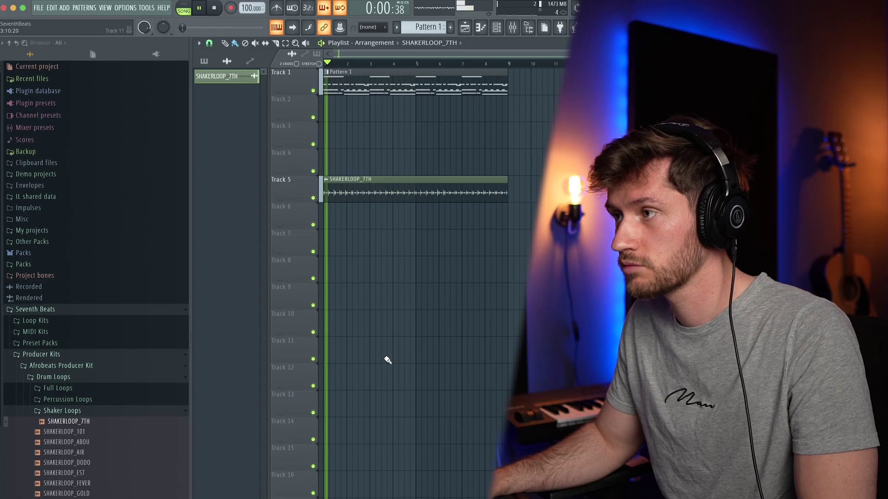
left_click(67, 417)
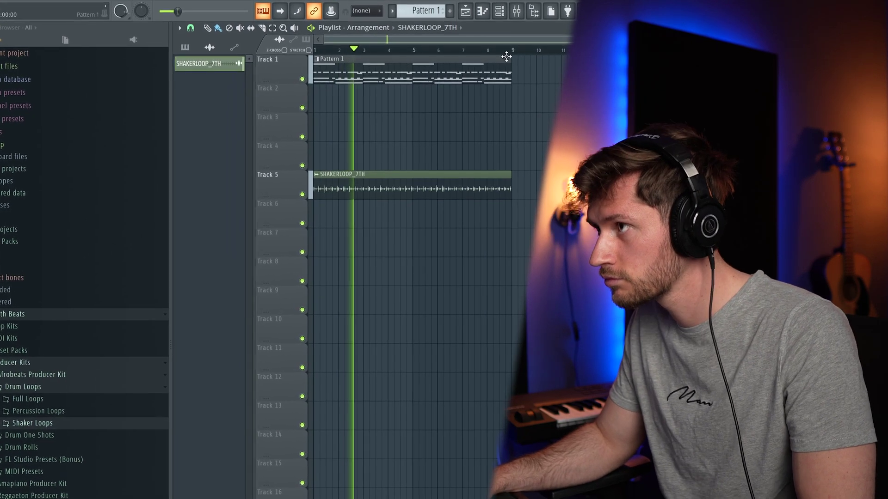
Show the unsorted channels in the channel rack
left_click(500, 11)
left_click(420, 275)
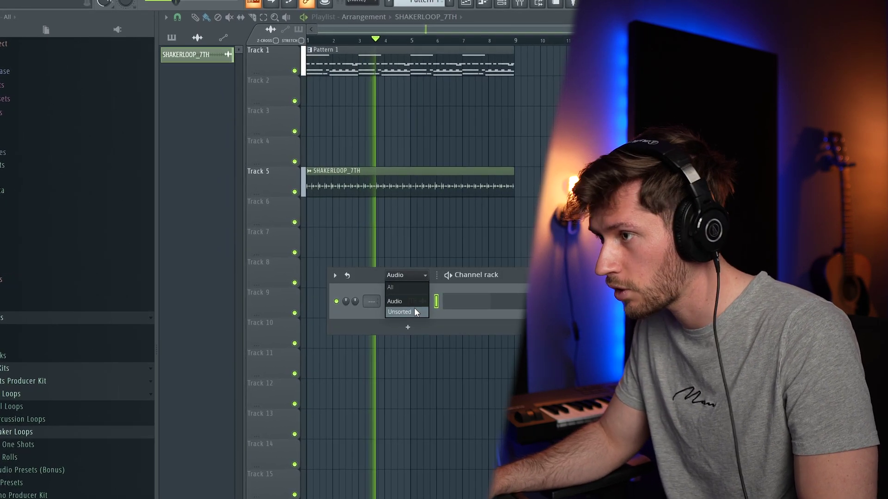
left_click(413, 310)
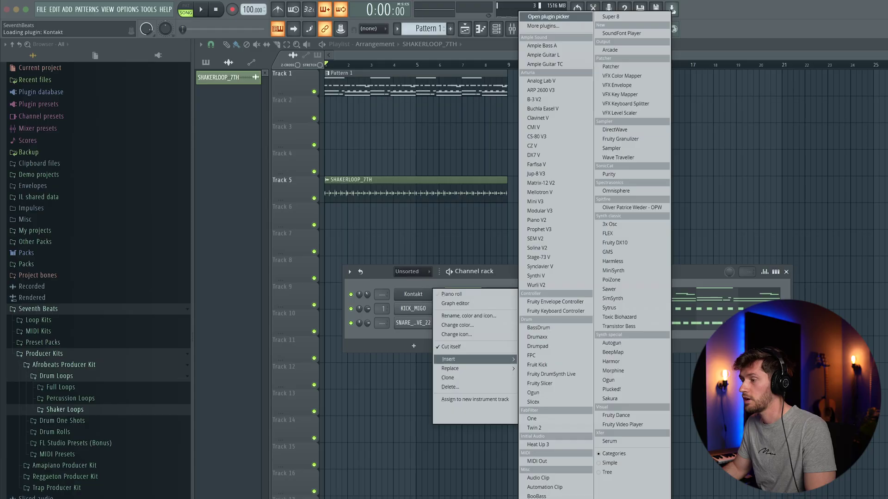
Insert a new Kontakt, load Session Horns - Single Articulation.nki, and select the FoPiCre articulation
left_click(499, 471)
left_click_drag(204, 37, 382, 116)
left_click_drag(382, 117, 409, 132)
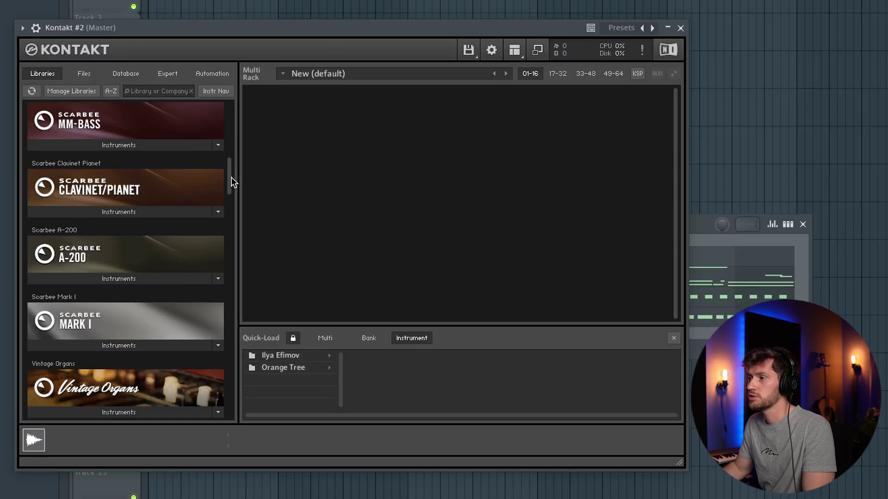
left_click_drag(231, 177, 234, 240)
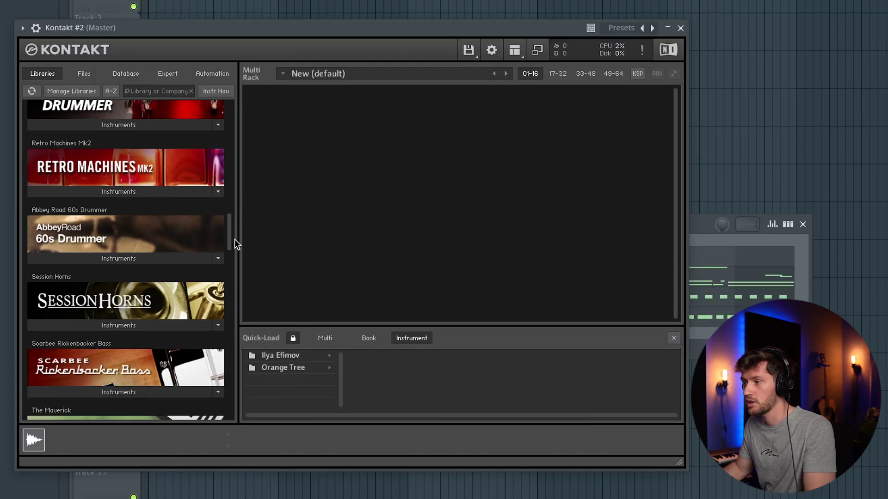
left_click(157, 324)
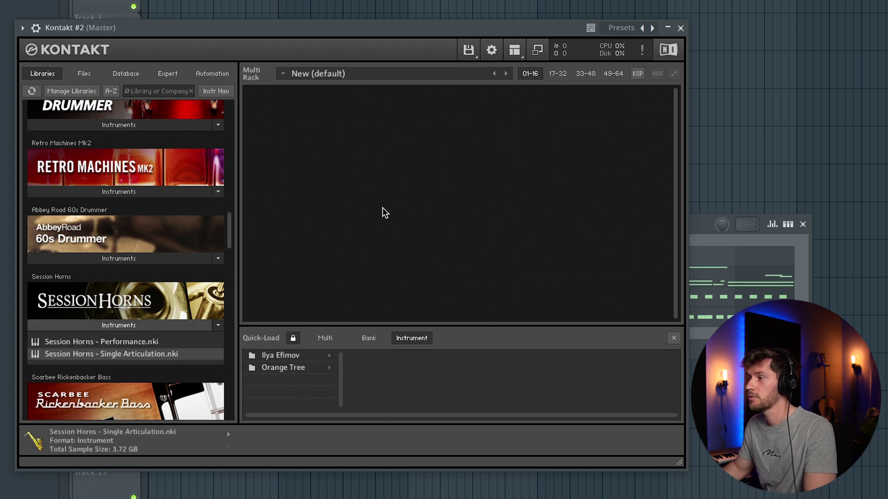
left_click(333, 176)
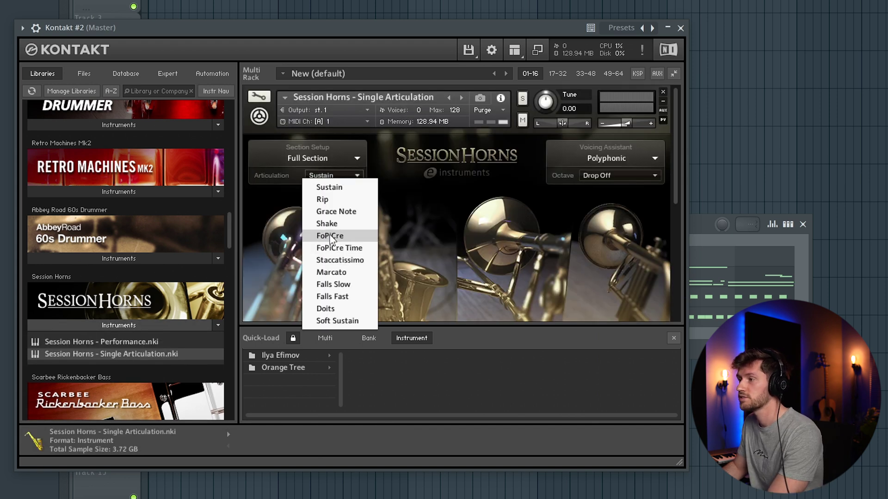
left_click(329, 236)
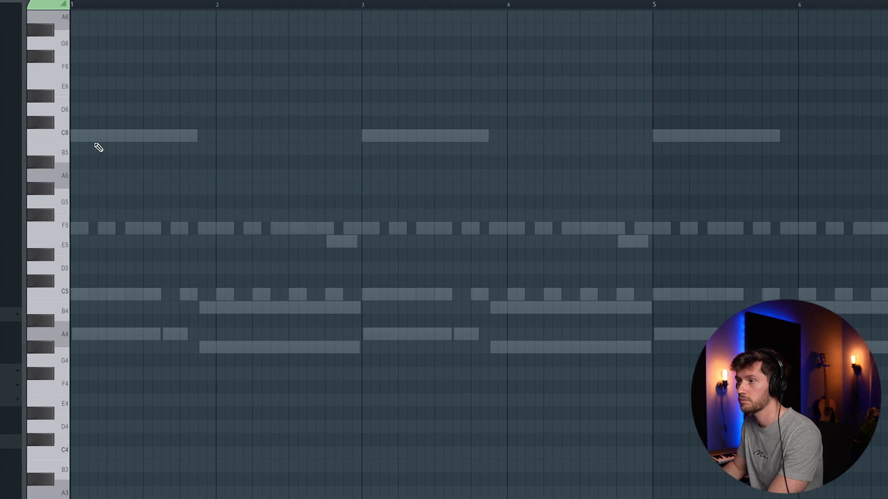
Lengthen the first horn C6 note to bar 2 and add another C6 at bar 5
left_click_drag(86, 137, 171, 138)
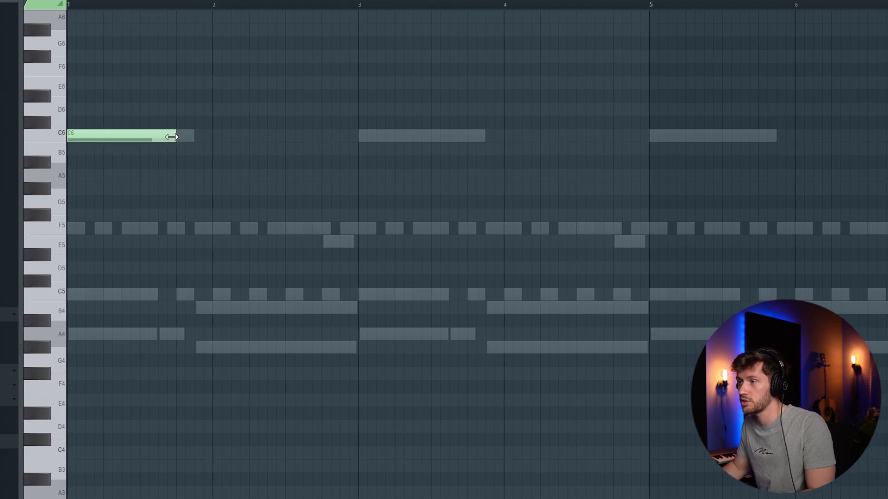
key("space")
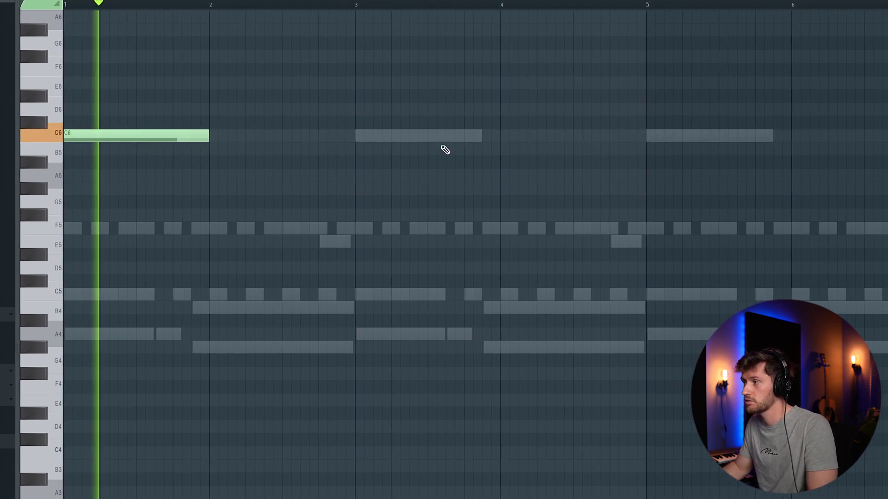
left_click(657, 136)
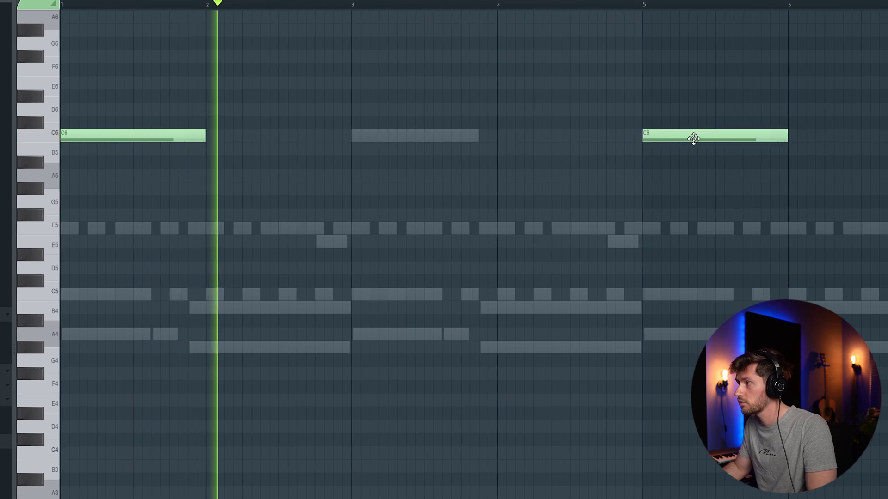
key("F6")
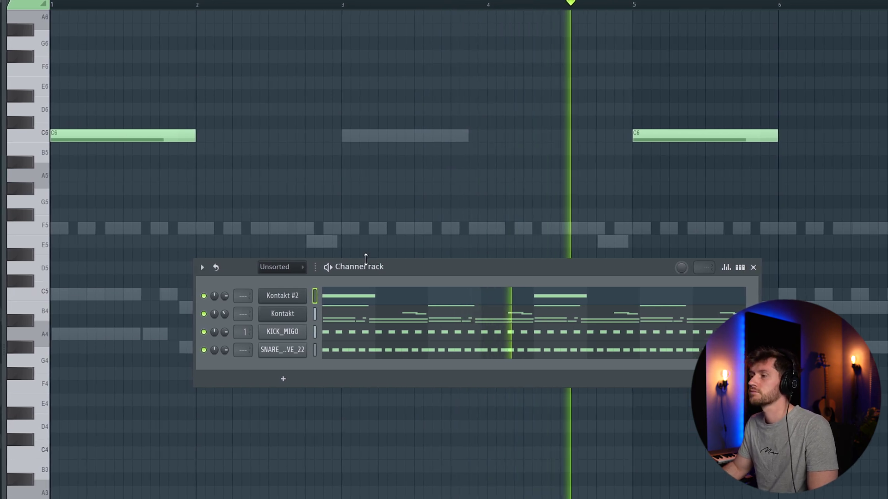
left_click_drag(392, 266, 382, 281)
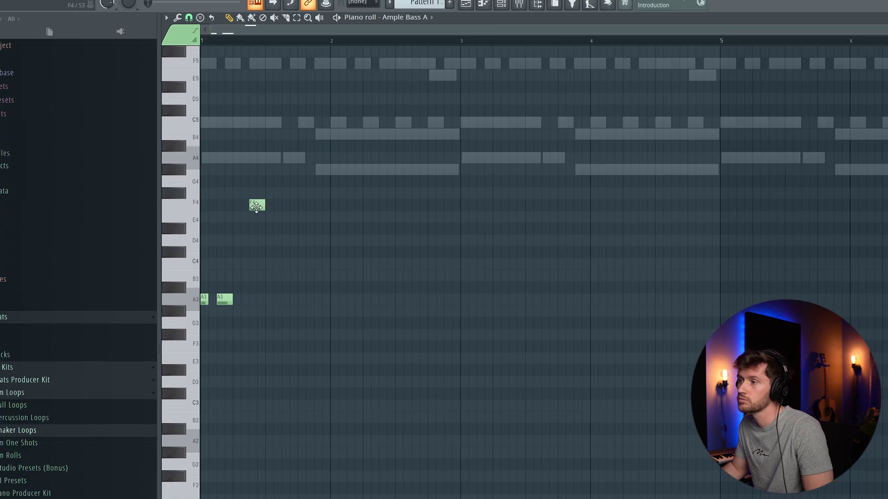
Lengthen the F4 note, duplicate the whole Ample Bass A riff with Ctrl+A, Ctrl+B, and add a short G4
key("space")
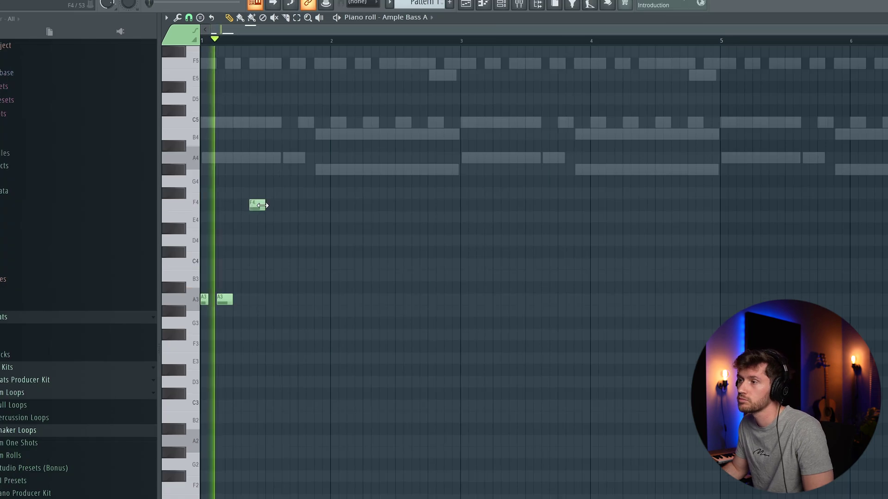
left_click_drag(265, 205, 274, 205)
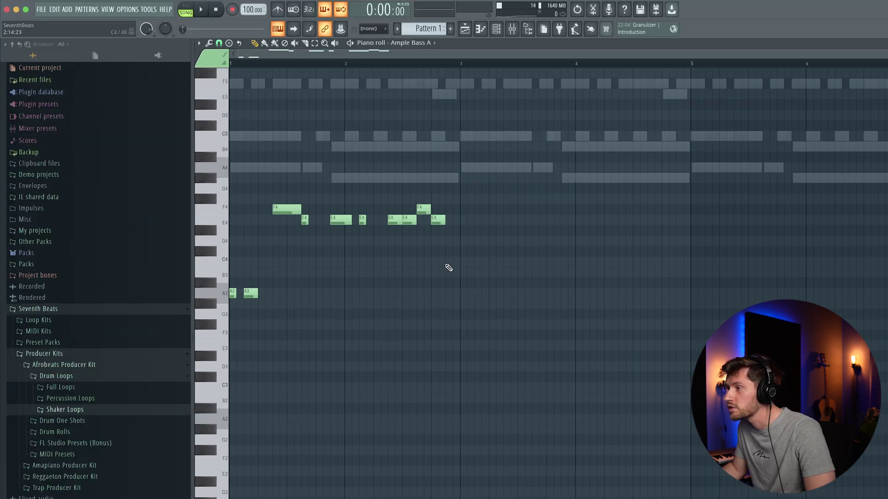
key("space")
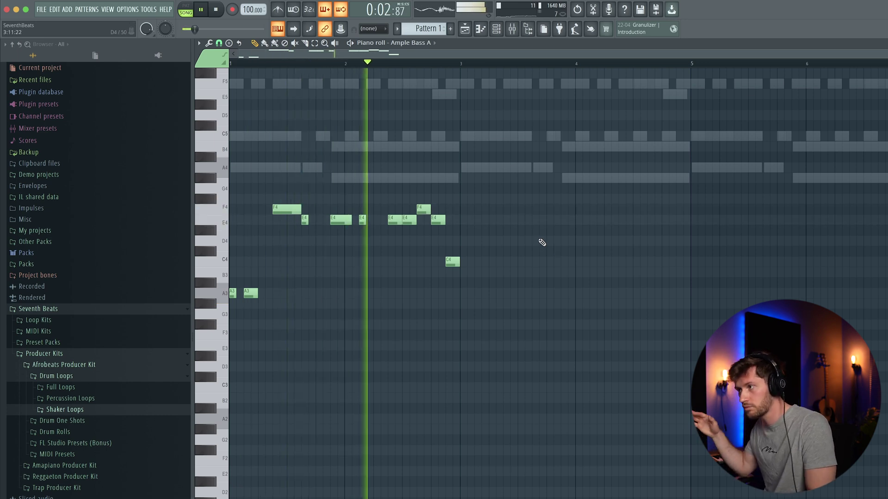
key("space")
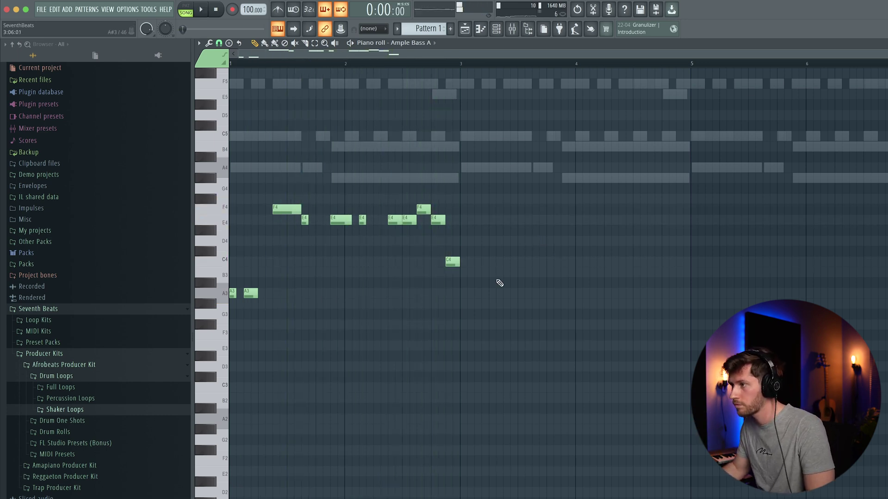
key("ctrl+a")
key("ctrl+b")
left_click(634, 184)
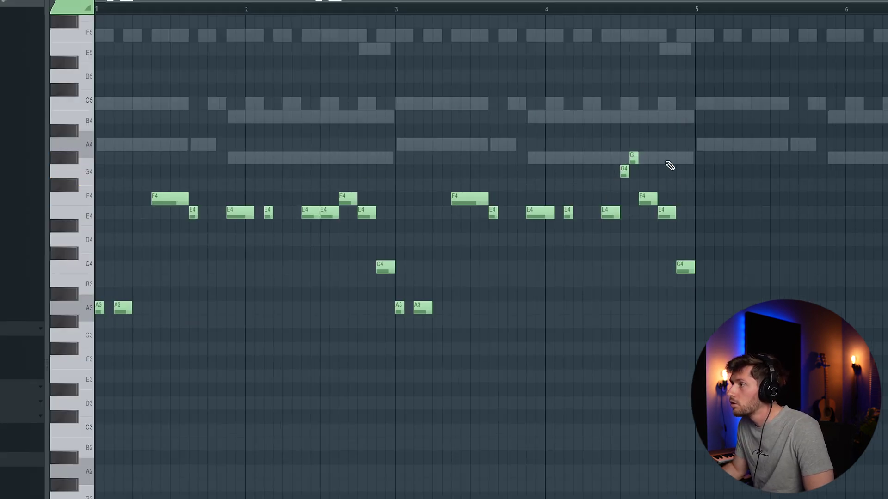
key("space")
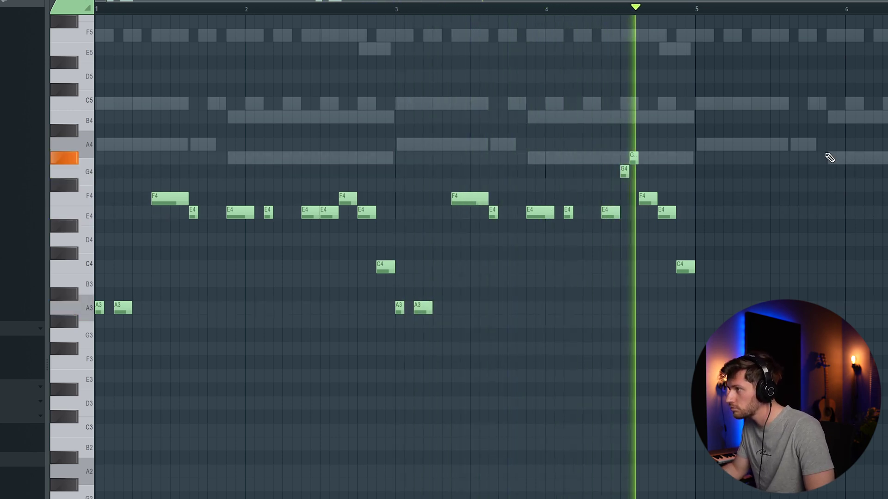
key("space")
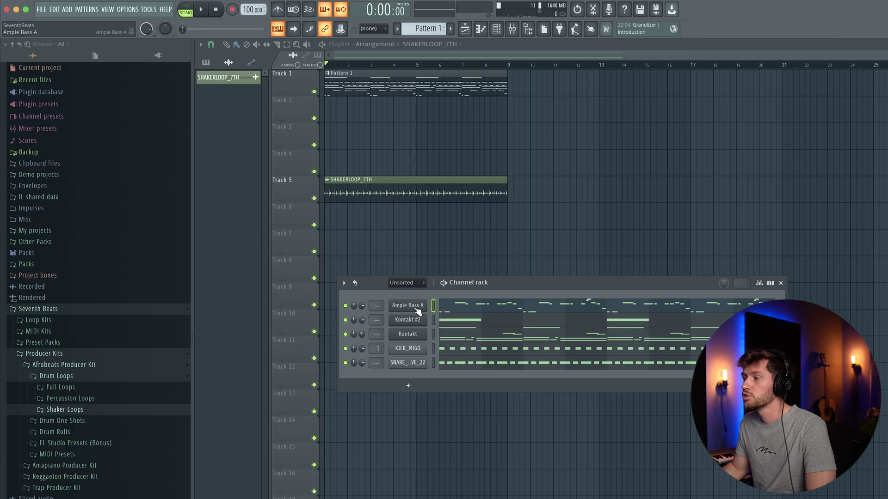
Insert a Kontakt channel, load NG.nki nylon guitar from Quick-Load, and open Kontakt #3's piano roll
right_click(415, 305)
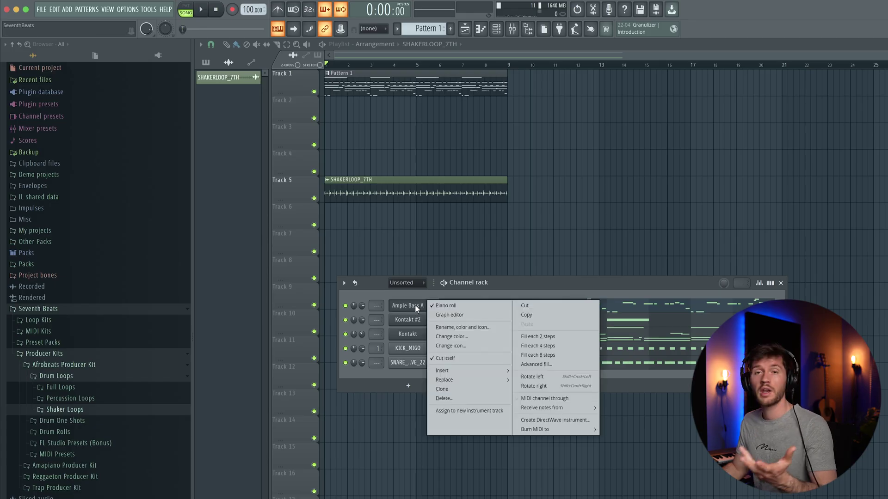
mouse_move(473, 373)
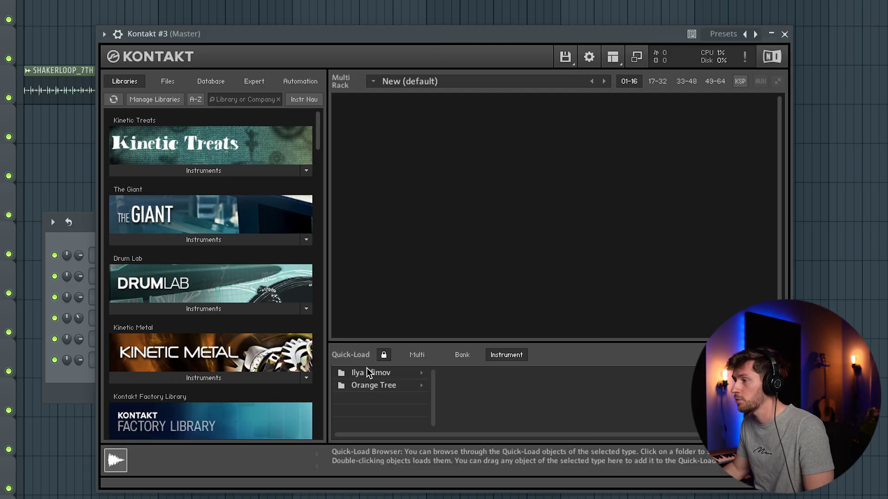
left_click_drag(538, 379, 542, 404)
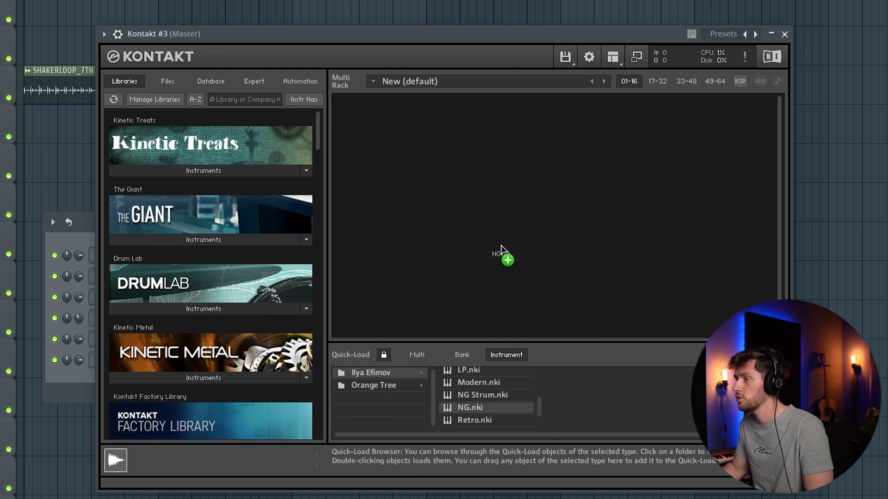
left_click_drag(491, 237, 491, 240)
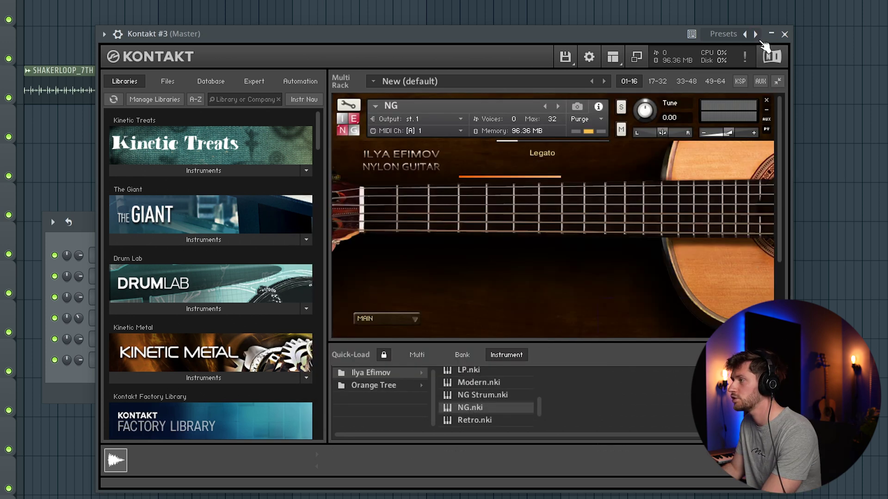
left_click(784, 34)
left_click(256, 264)
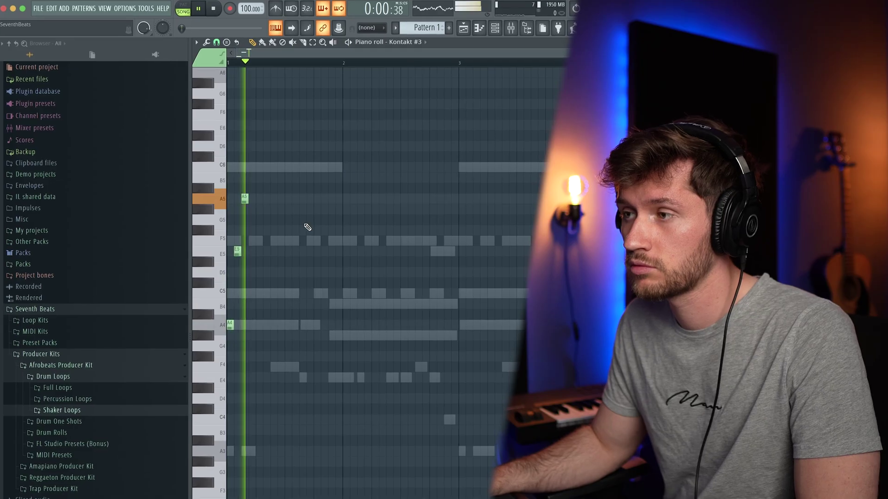
Duplicate the guitar's A4, E5 and A5 notes and move the copies to beat 3
key("space")
key("space")
left_click_drag(268, 353, 185, 177)
key("ctrl+b")
left_click_drag(258, 263, 478, 262)
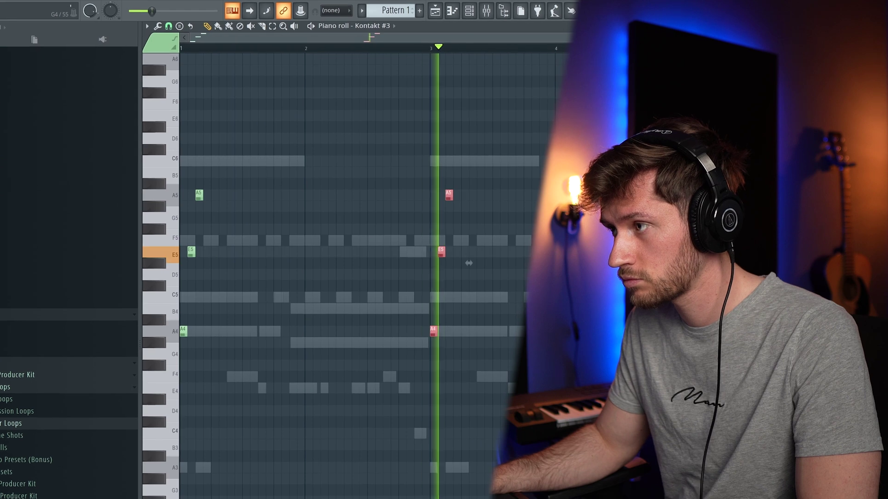
key("ctrl+d")
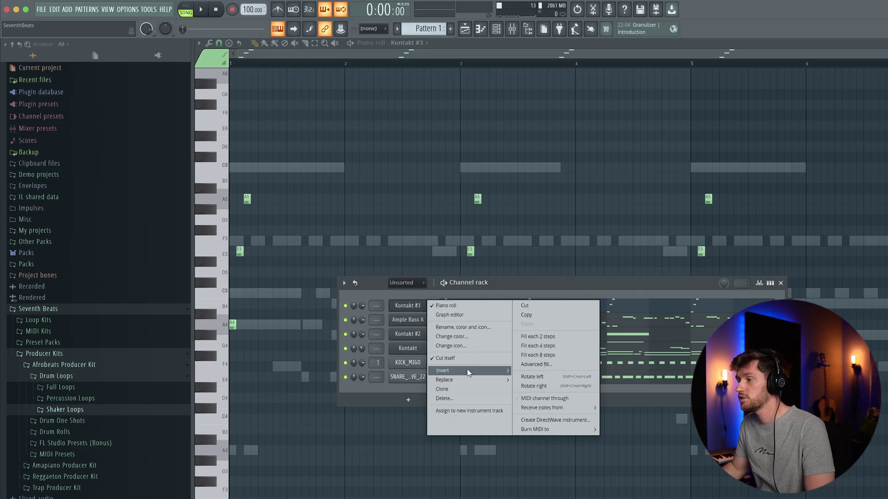
Insert a Mellotron V channel with the Strawberry Flutes preset, then close its plugin window
mouse_move(467, 370)
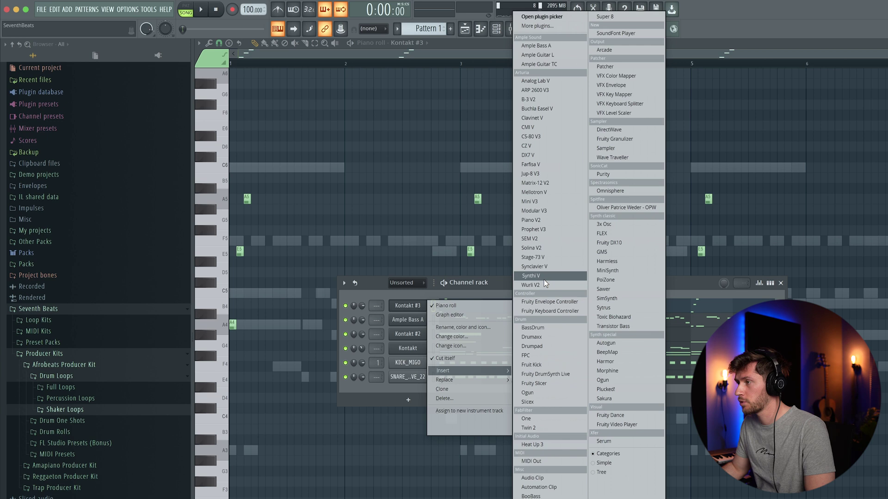
left_click(550, 193)
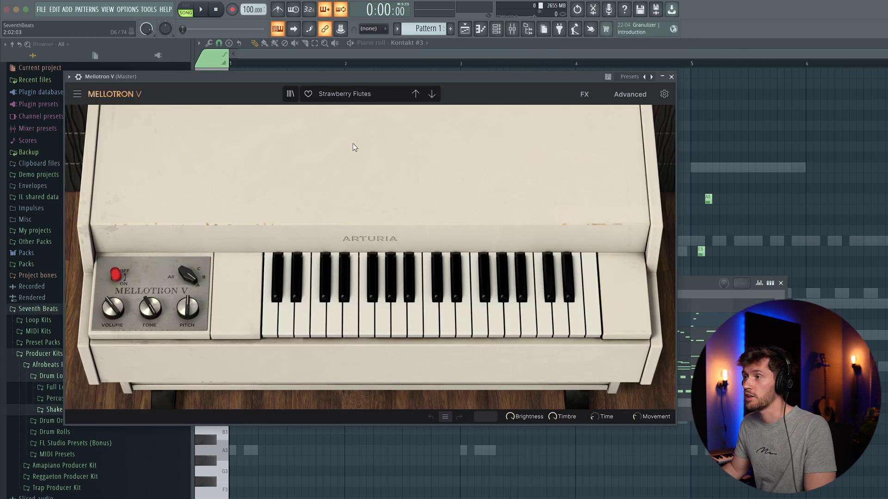
left_click_drag(316, 81, 540, 142)
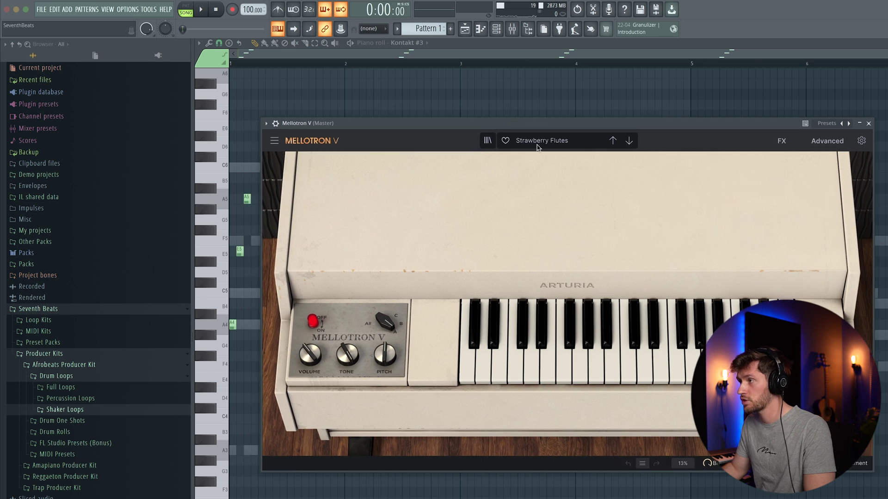
left_click(870, 124)
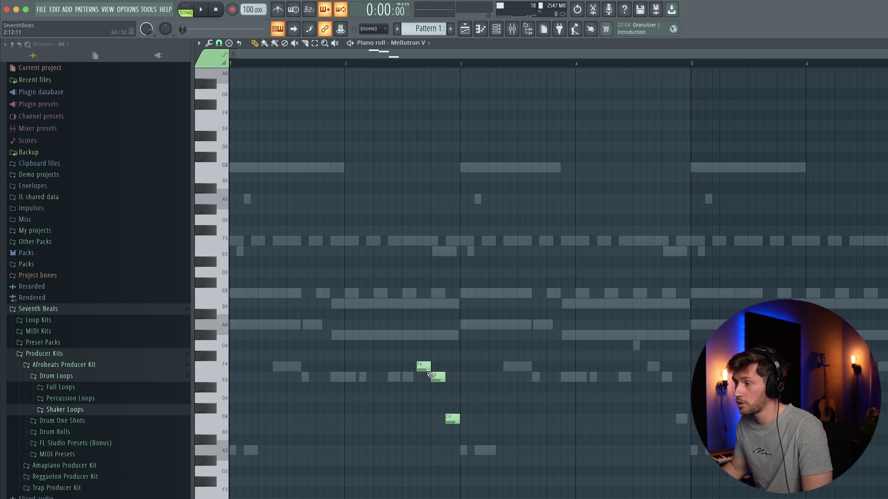
Place E6 and C6 notes after the F6 to complete the Mellotron flute phrase
key("space")
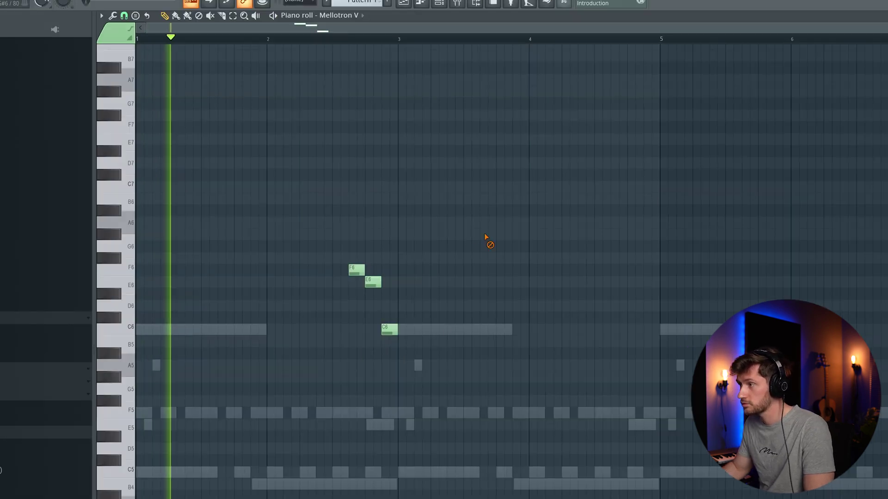
scroll(495, 283, "down", 3)
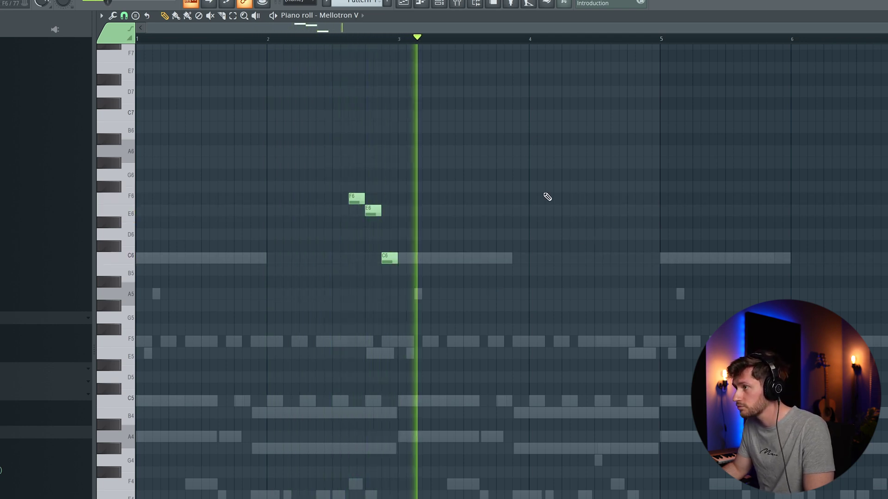
left_click(634, 211)
left_click(650, 257)
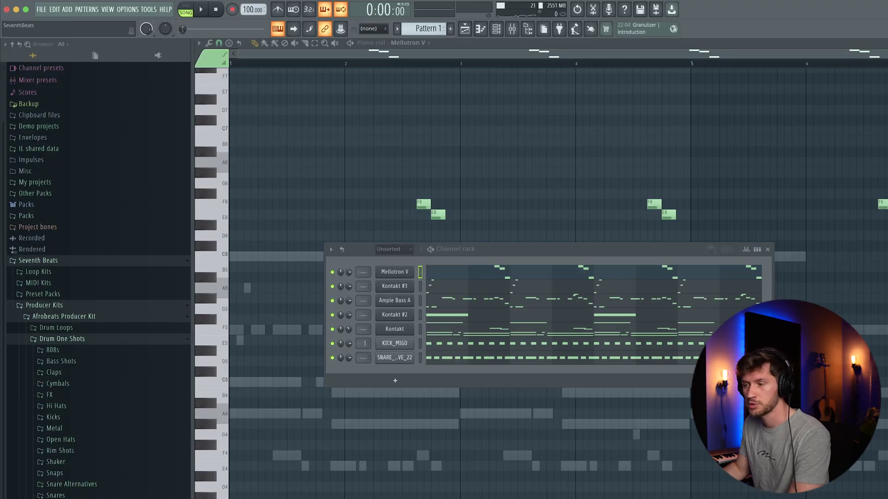
Add a BONGO_TIGINI_26 channel from Toms > Natural with two sparse C5 hits
scroll(98, 496, "down", 1)
left_click(99, 496)
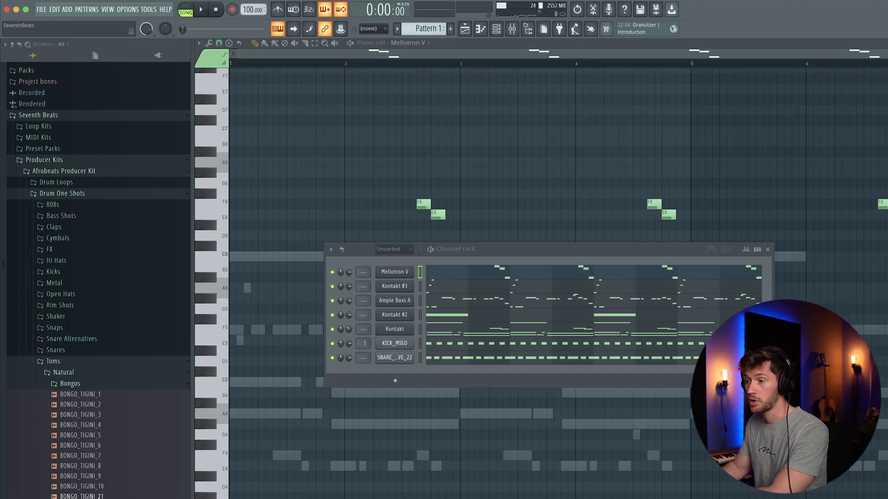
scroll(99, 455, "down", 3)
left_click_drag(99, 456, 336, 430)
left_click_drag(396, 377, 398, 373)
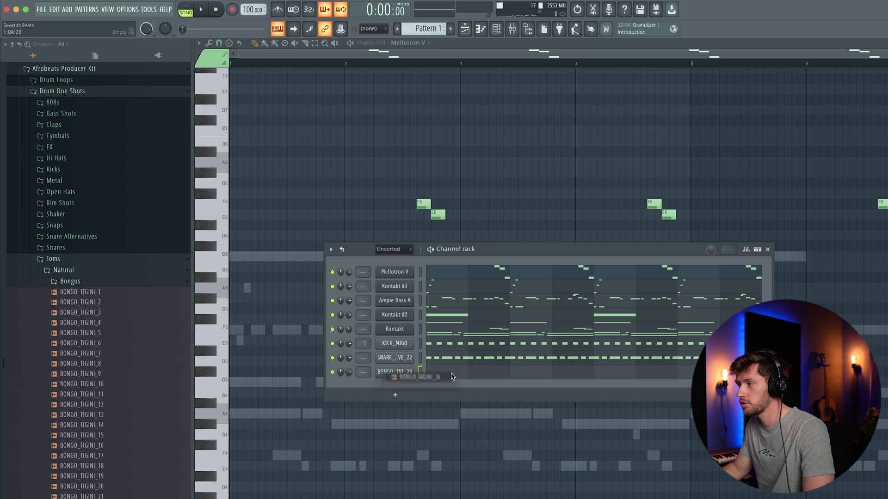
key("space")
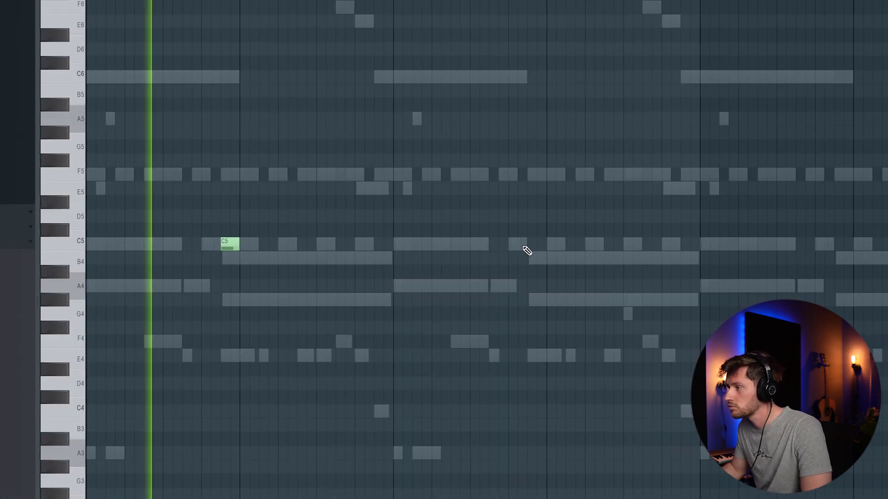
left_click(526, 245)
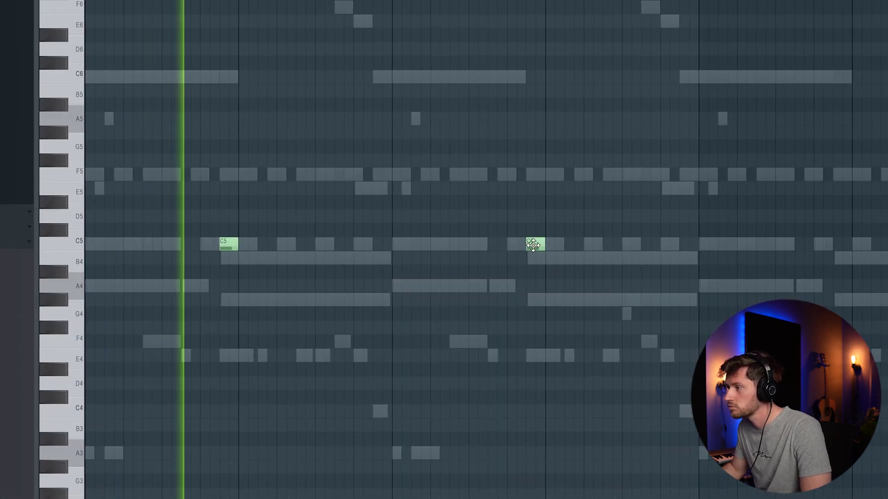
left_click(832, 245)
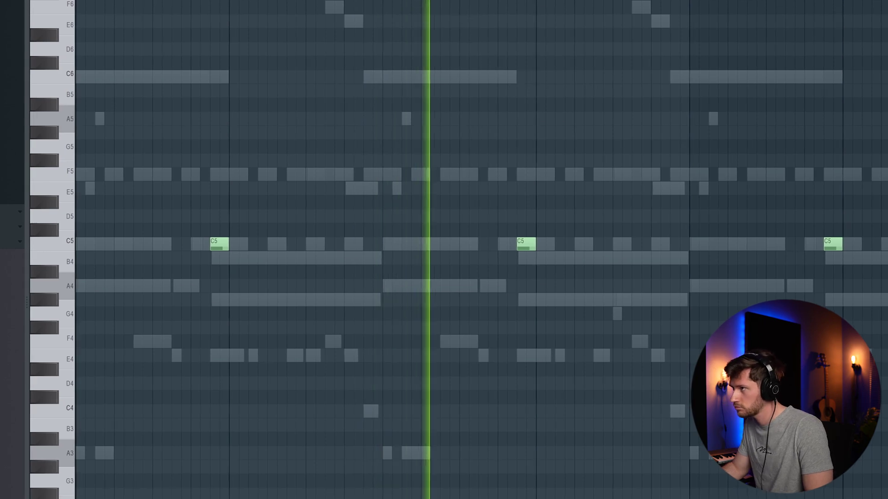
Add a DJEMBE_OZUMBA_7 channel with two C5 hits
key("F6")
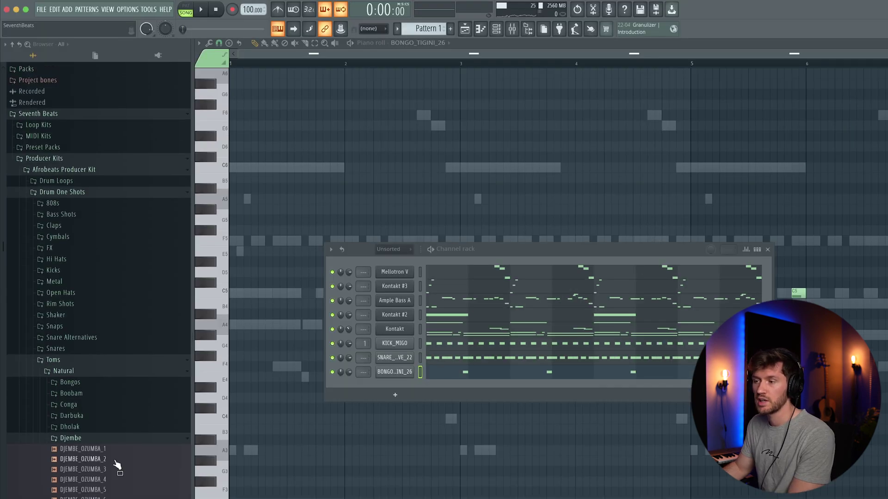
scroll(122, 476, "down", 5)
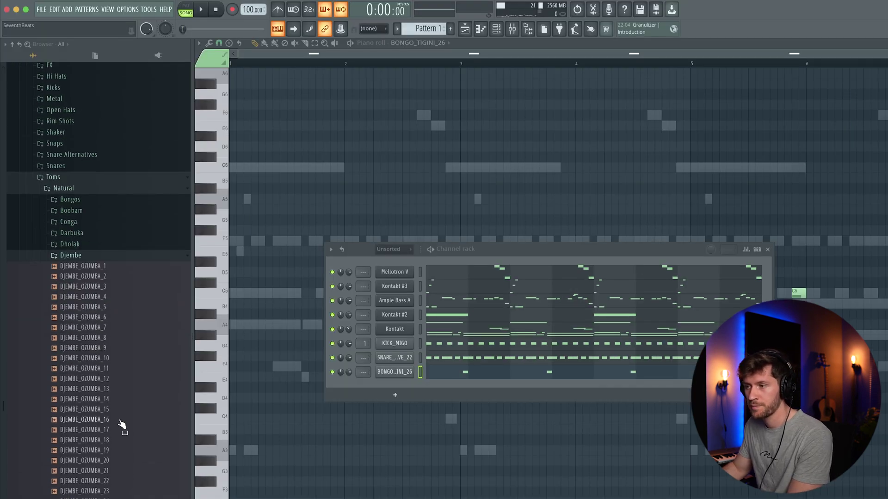
left_click_drag(395, 381, 395, 373)
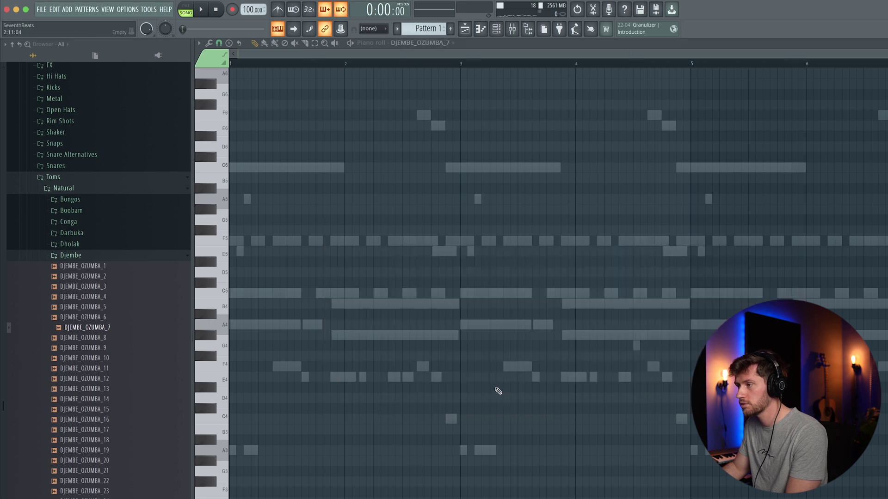
left_click(372, 299)
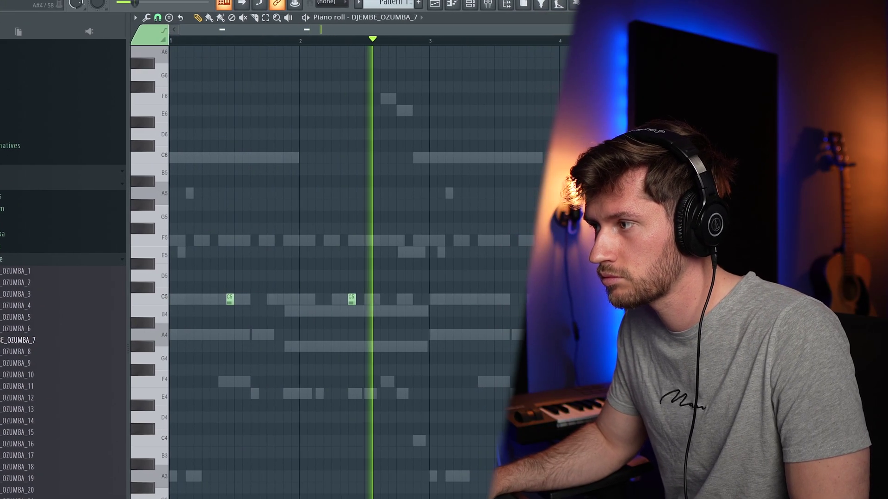
left_click(493, 299)
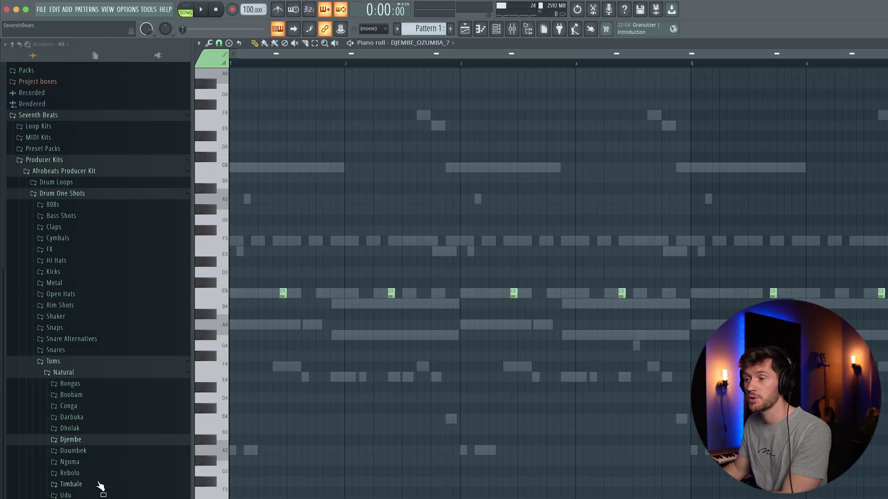
scroll(98, 476, "up", 5)
scroll(86, 492, "down", 2)
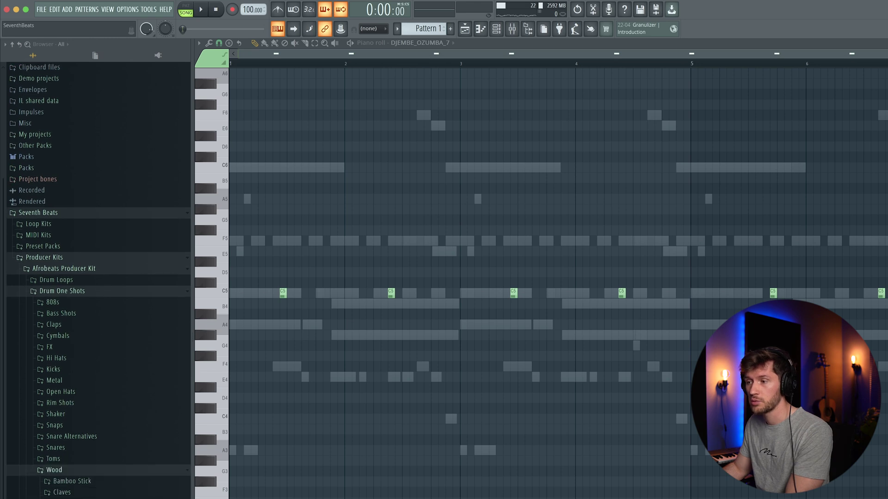
scroll(101, 491, "down", 2)
Add the BAMBOO_KNOA_3 channel, audition the pattern, and expand the Drum One Shots folder
left_click_drag(91, 439, 390, 402)
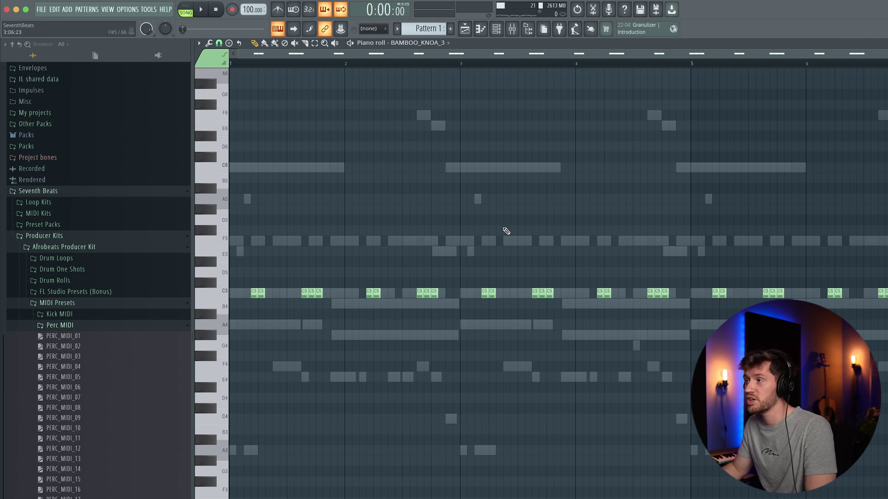
key("space")
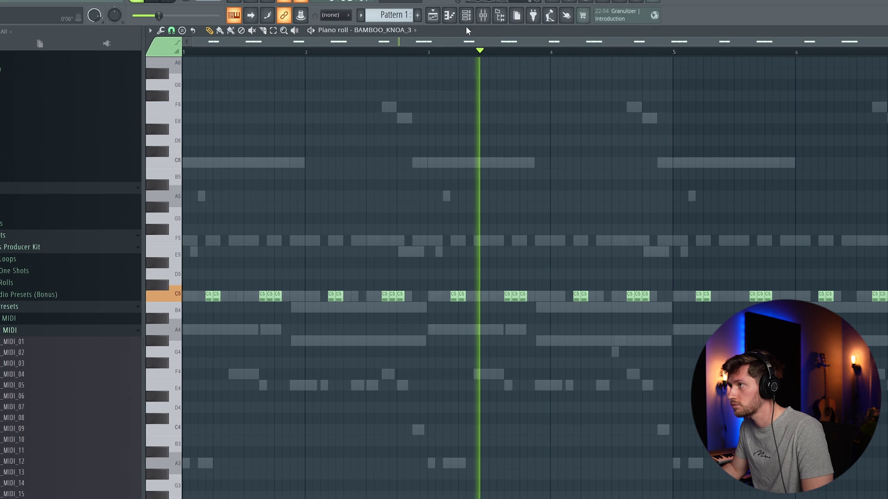
key("F6")
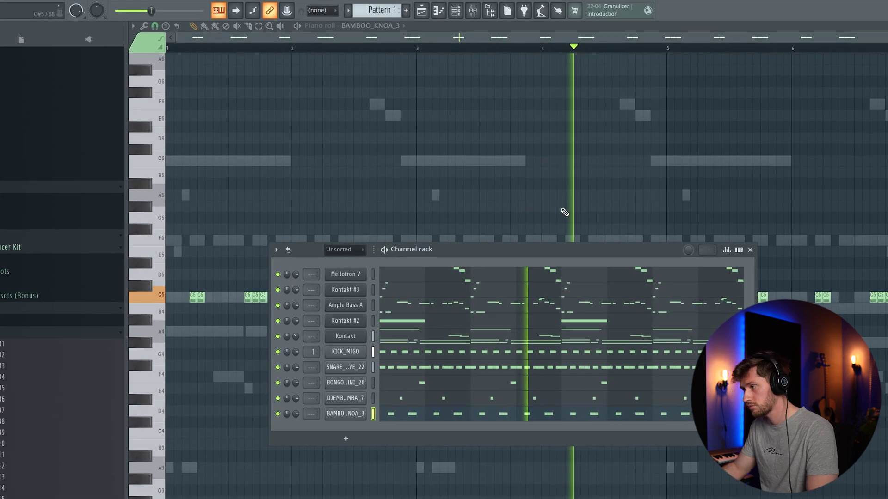
key("space")
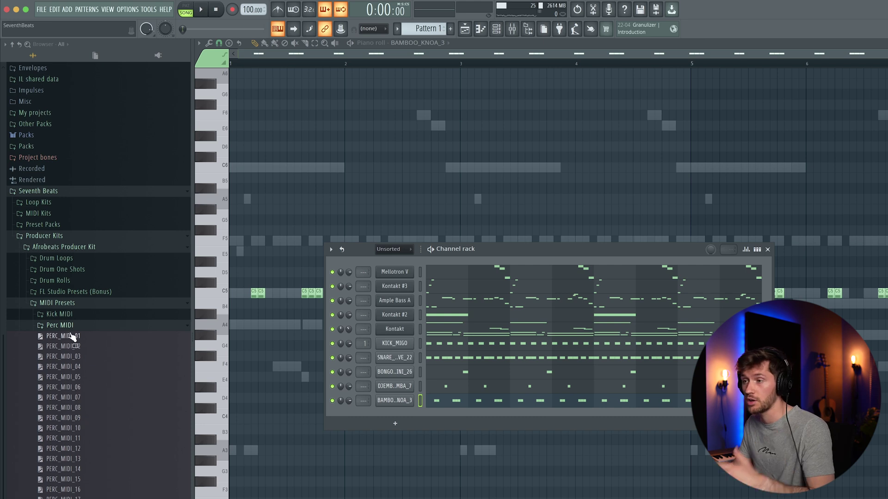
left_click(70, 327)
left_click(76, 389)
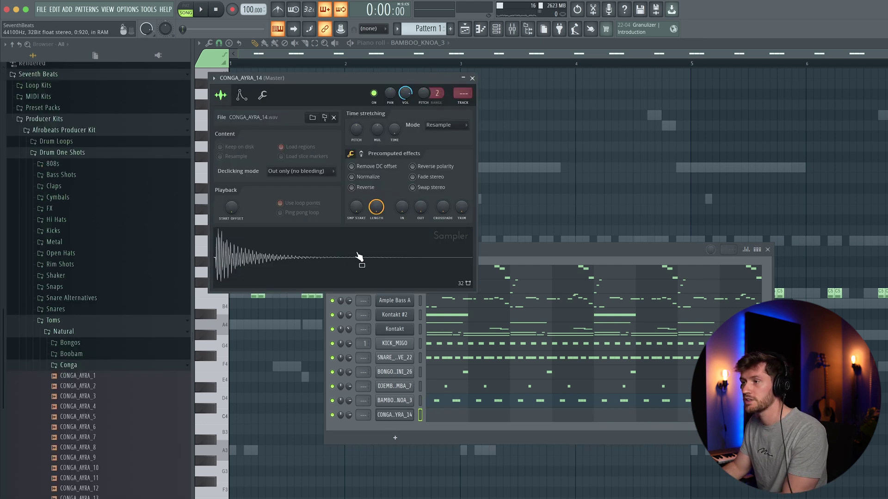
Paste the bongo's C5 rhythm onto CONGA_AYRA_14 and nudge all its notes slightly later
left_click(472, 79)
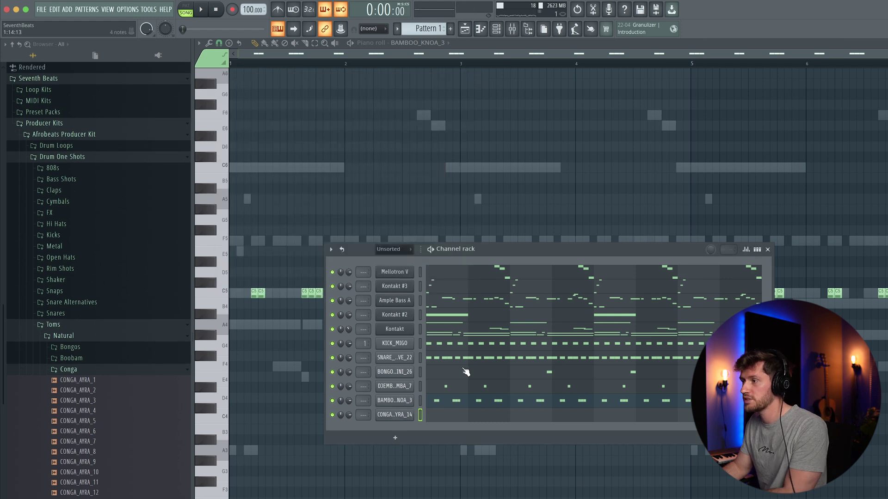
left_click(420, 416)
key("ctrl+v")
left_click(447, 418)
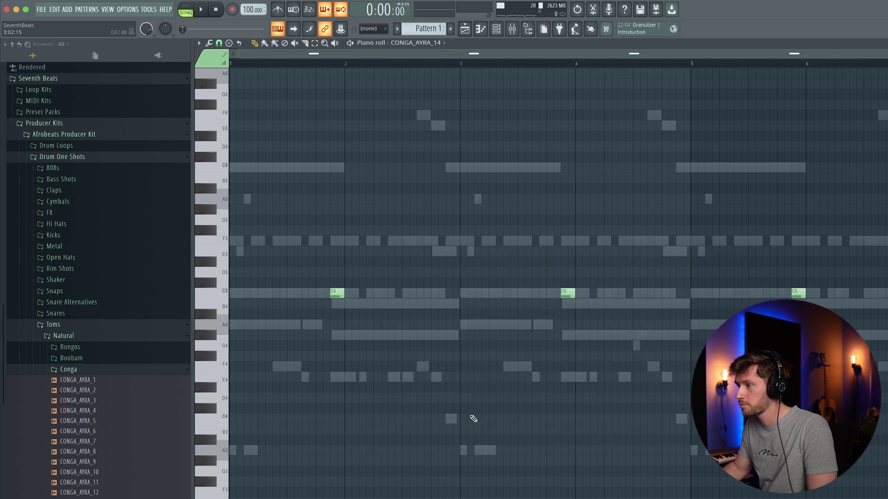
key("ctrl+a")
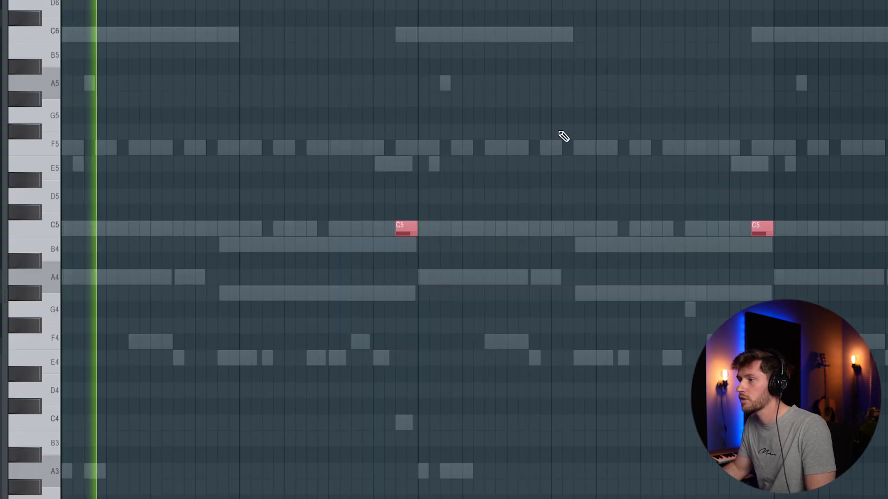
right_click(552, 230)
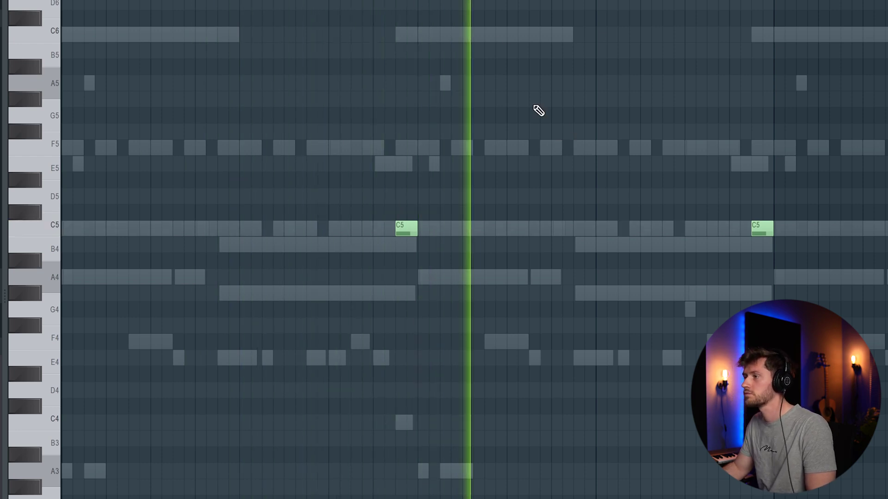
key("F6")
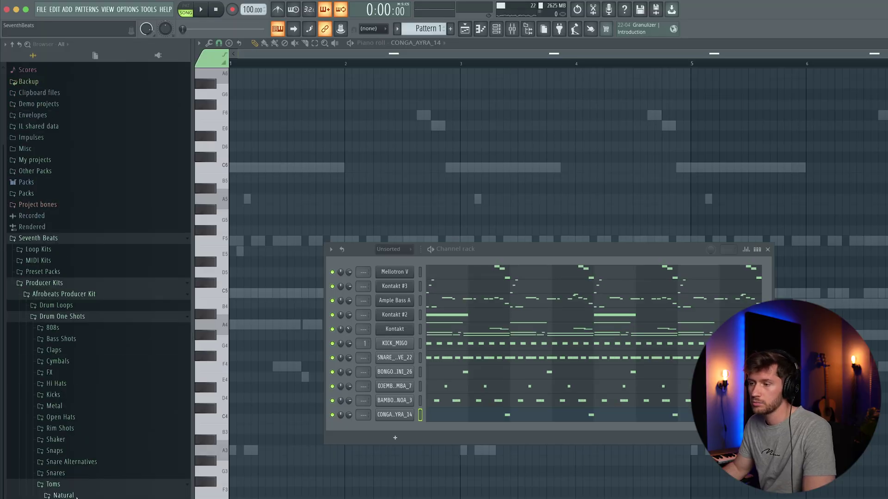
Add a TOM_HIGH_PROCESSED_15 channel with a three-hit C5 fill and audition it
scroll(93, 440, "down", 1)
left_click(67, 481)
left_click(69, 492)
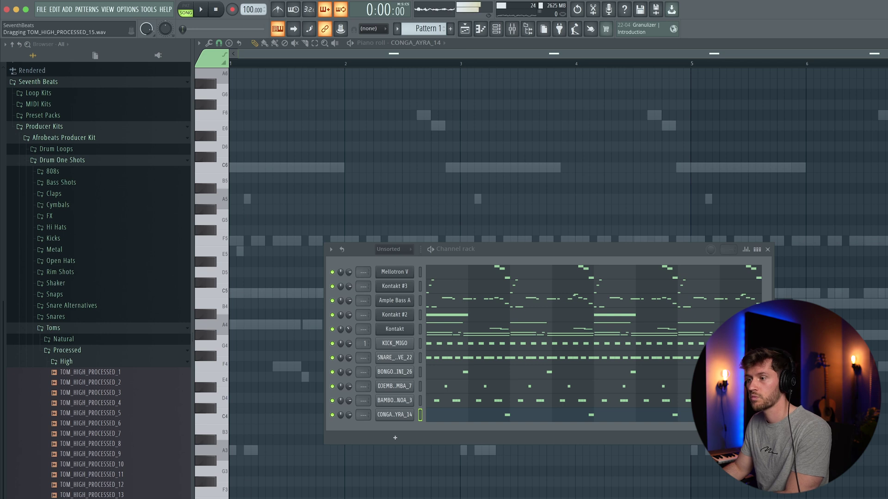
left_click_drag(409, 426, 410, 426)
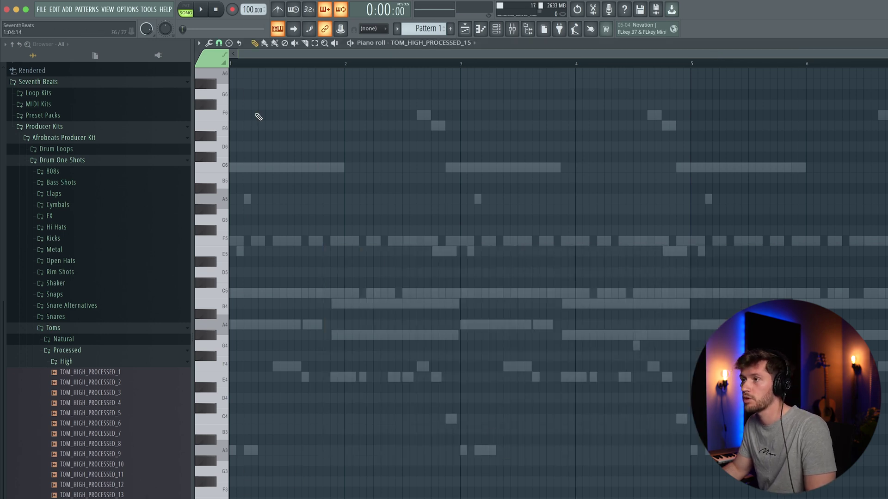
left_click(218, 43)
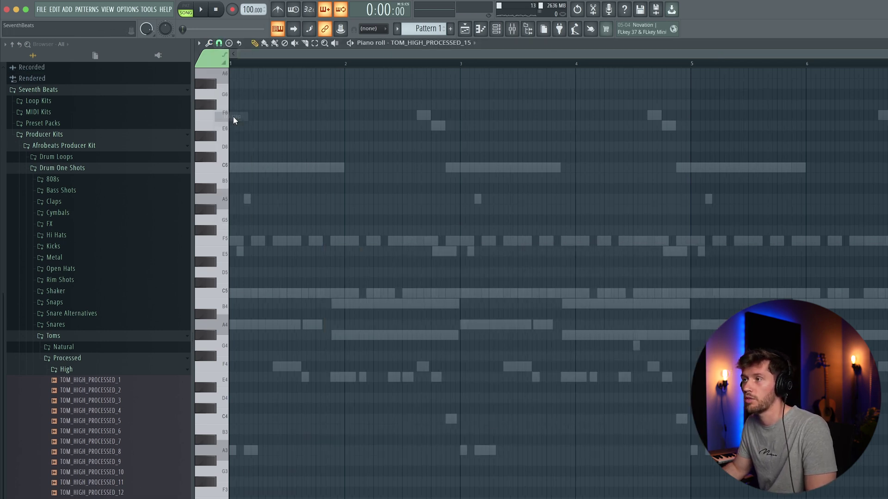
left_click(398, 243)
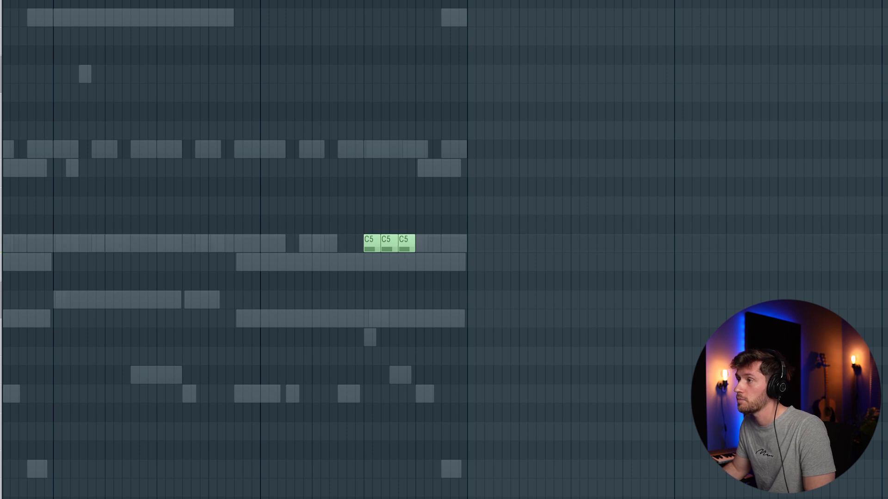
key("space")
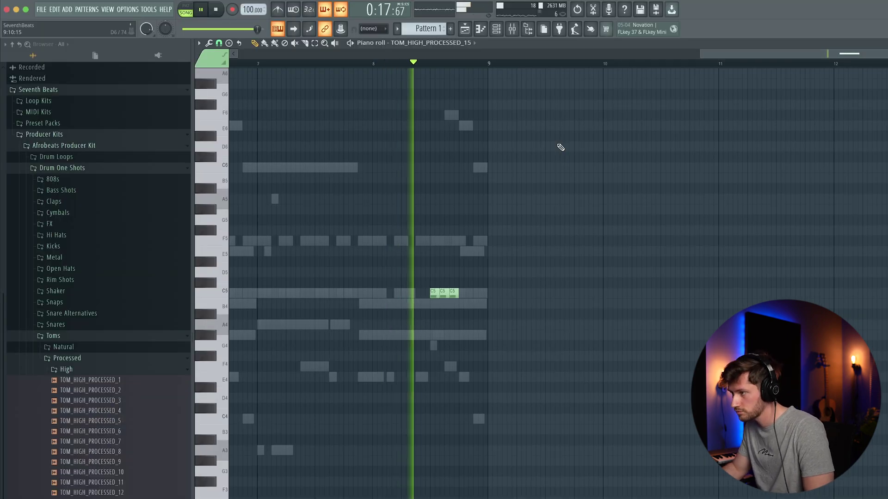
key("space")
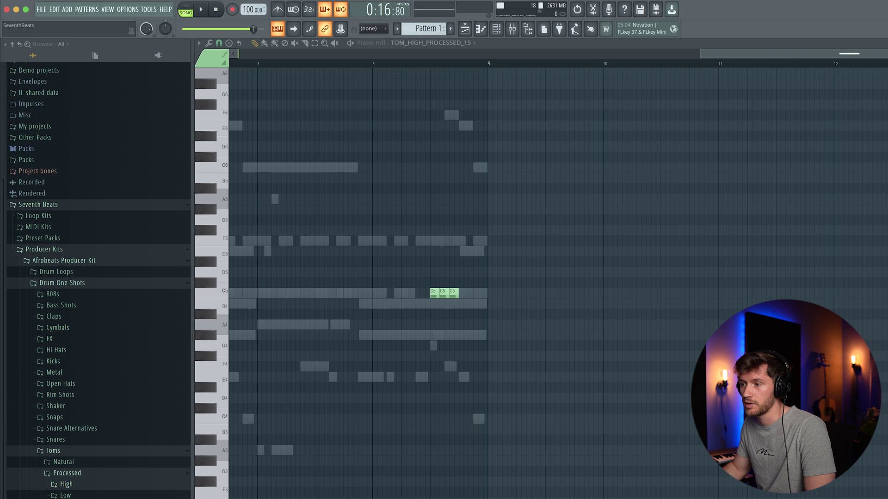
Add TOM_LOW_PROCESSED_12 as a new channel in the rack
scroll(121, 419, "down", 5)
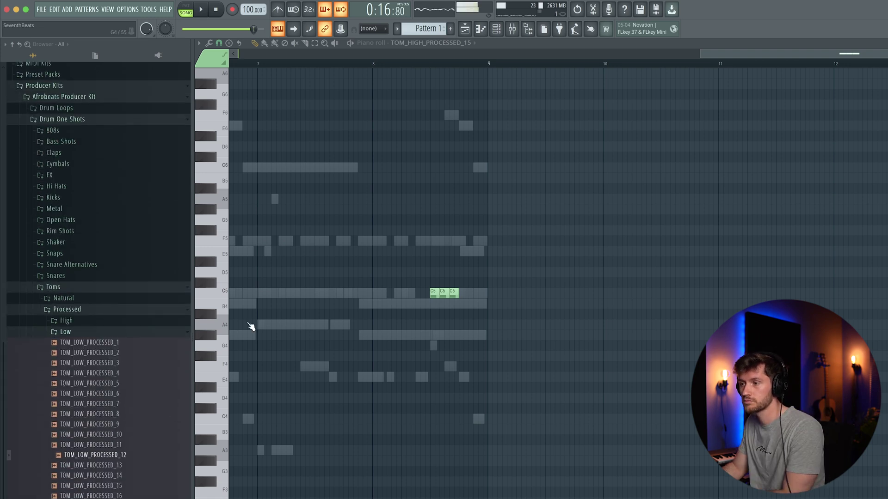
left_click(496, 30)
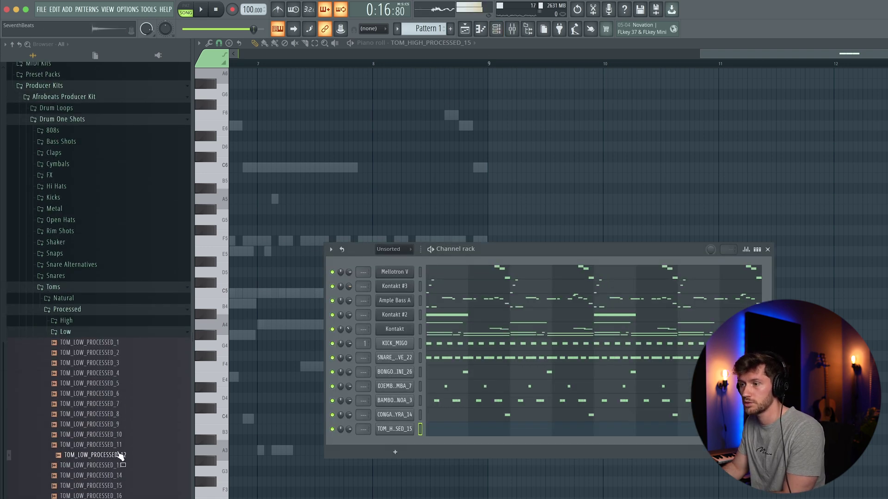
left_click_drag(120, 456, 394, 250)
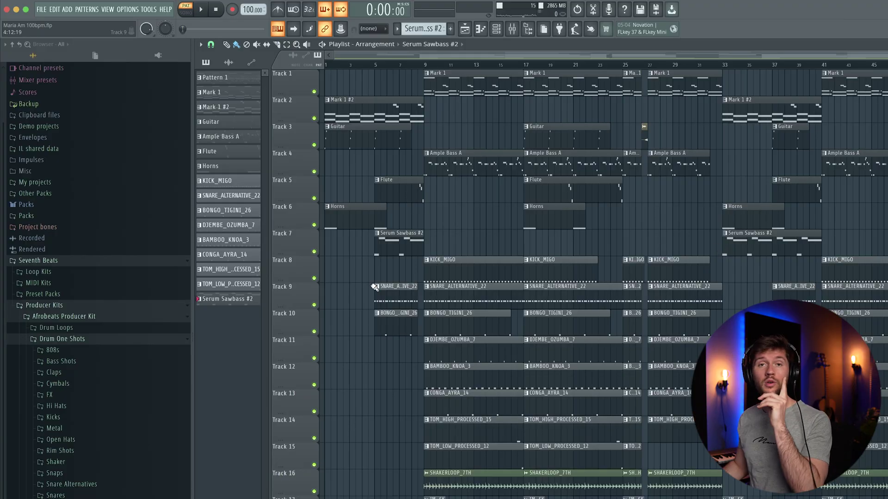
double_click(373, 255)
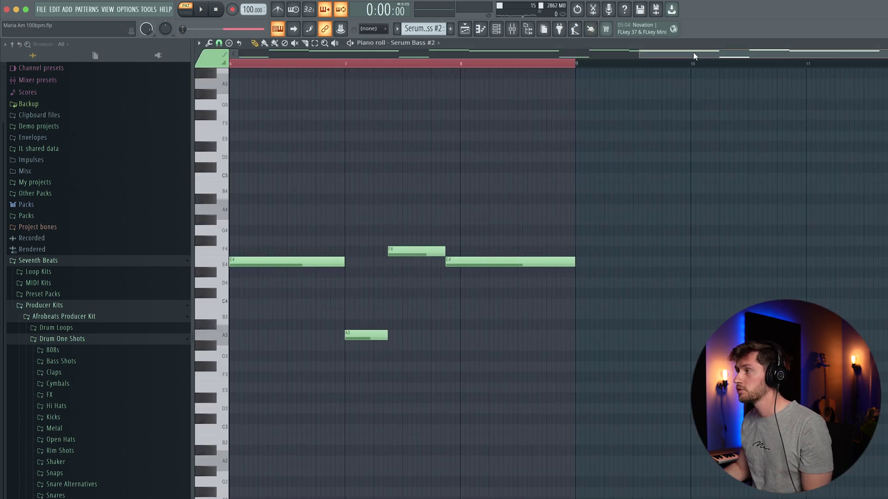
left_click_drag(693, 55, 536, 63)
key("space")
left_click(497, 29)
left_click(446, 290)
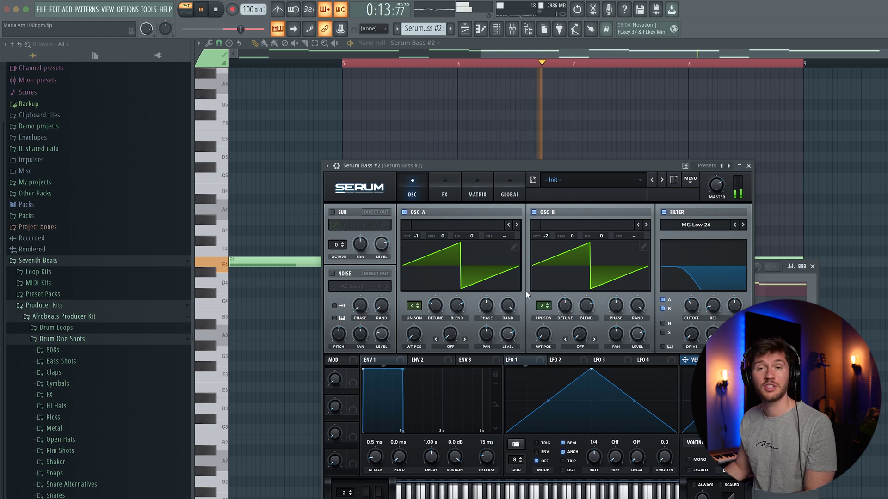
left_click(749, 166)
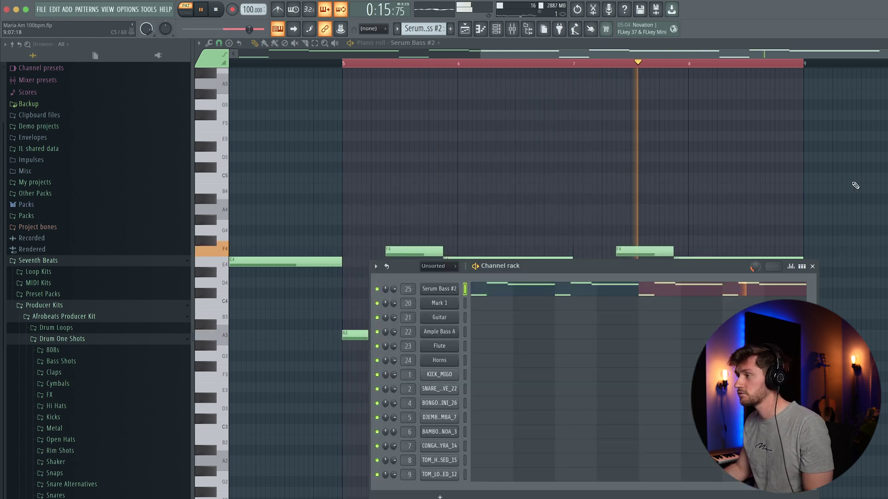
key("F6")
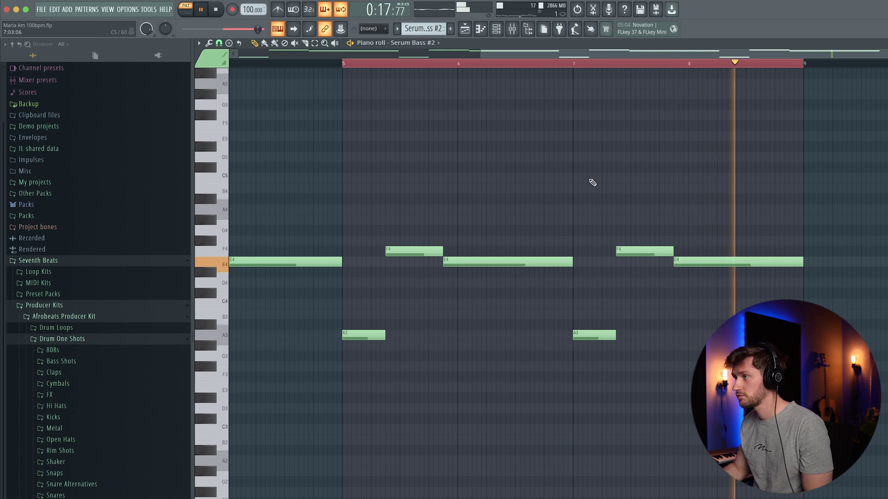
key("space")
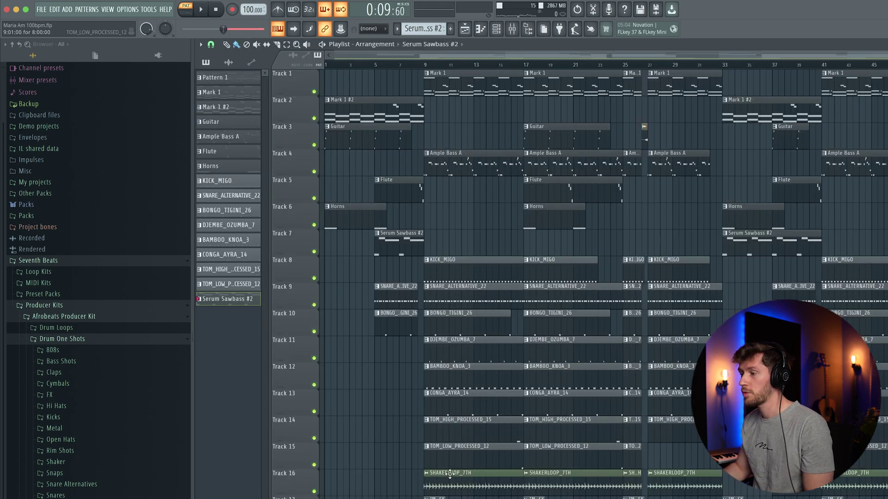
double_click(439, 497)
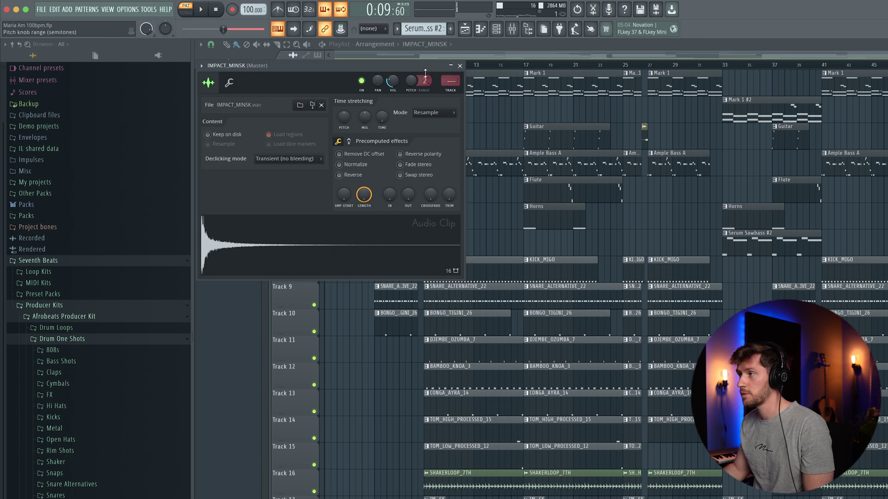
left_click(459, 66)
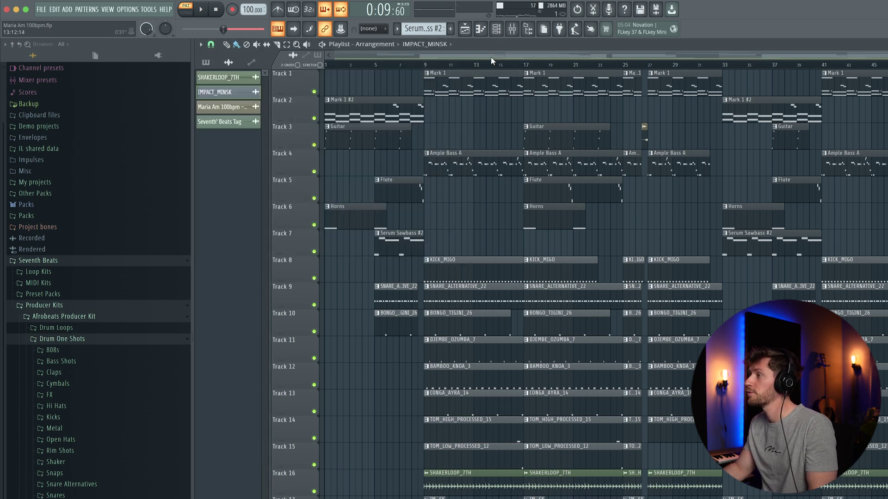
left_click(512, 29)
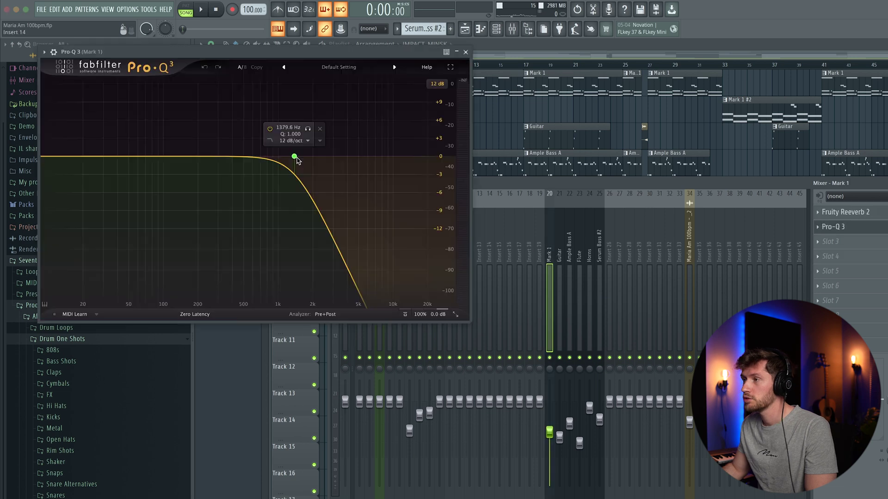
left_click(295, 158)
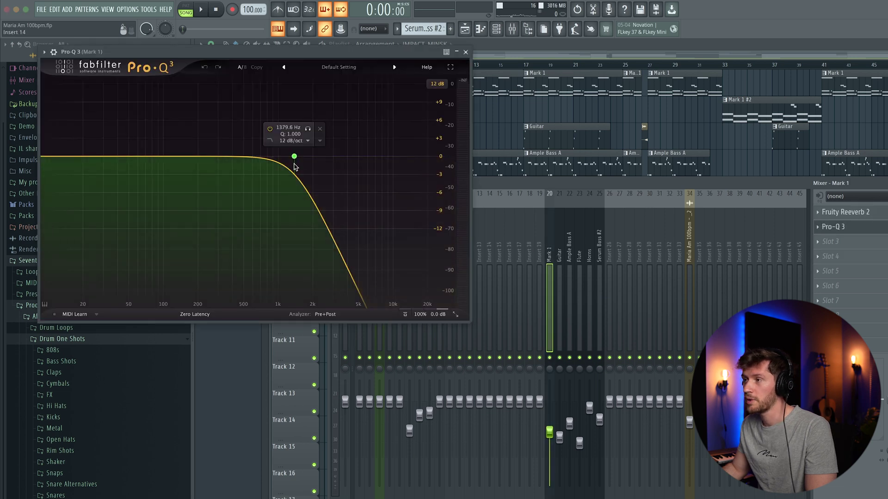
left_click(148, 10)
mouse_move(174, 126)
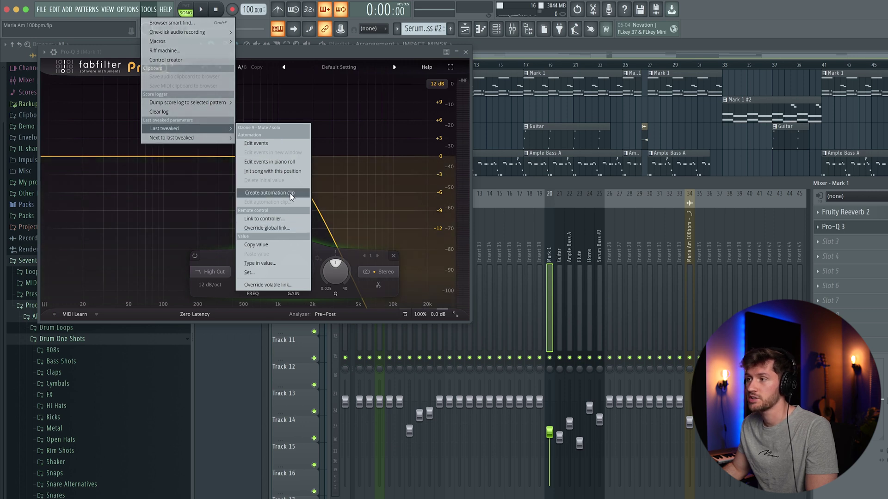
left_click(290, 193)
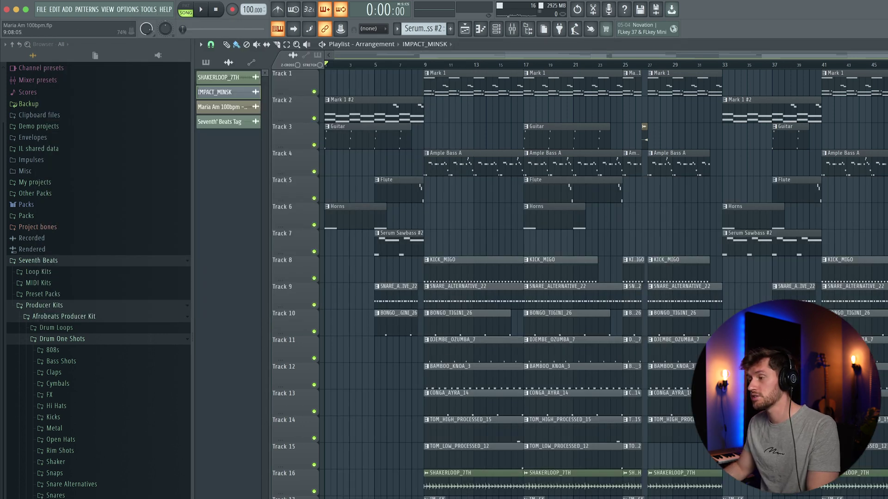